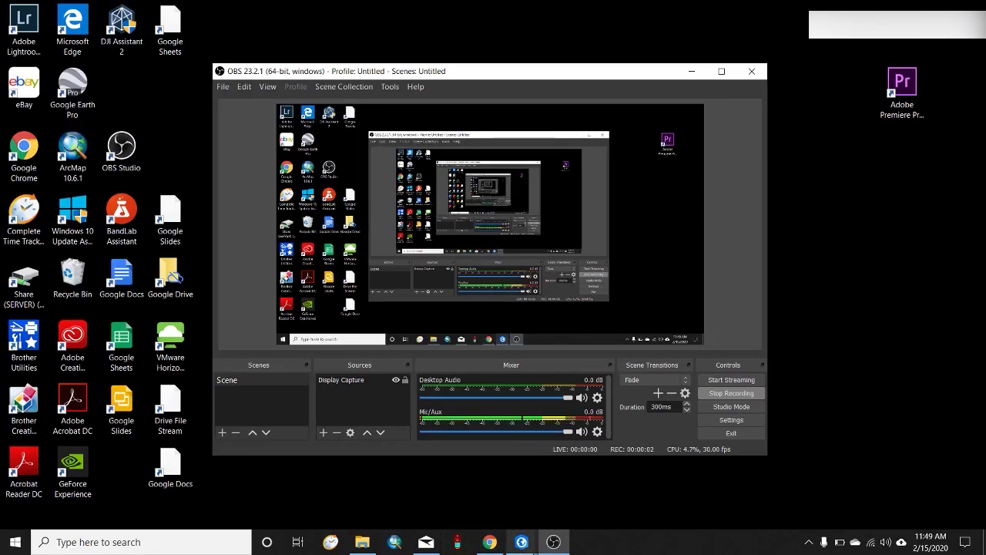
Step: Switch to the Lab_3 ArcGIS Pro map window from its taskbar preview
mouse_move(521, 542)
click(567, 494)
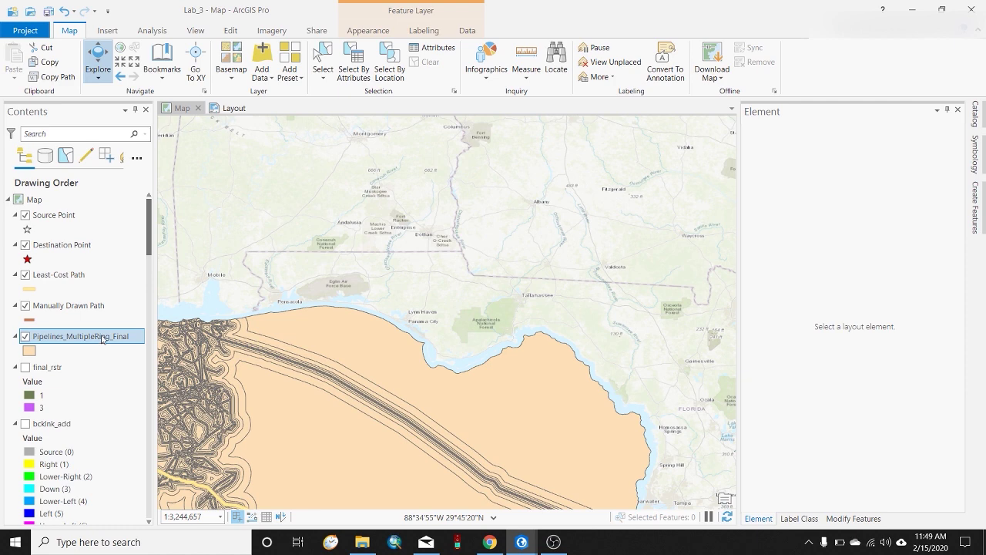
Step: Open the Pipelines_MultipleRing_Final attribute table from the layer's context menu
right_click(102, 339)
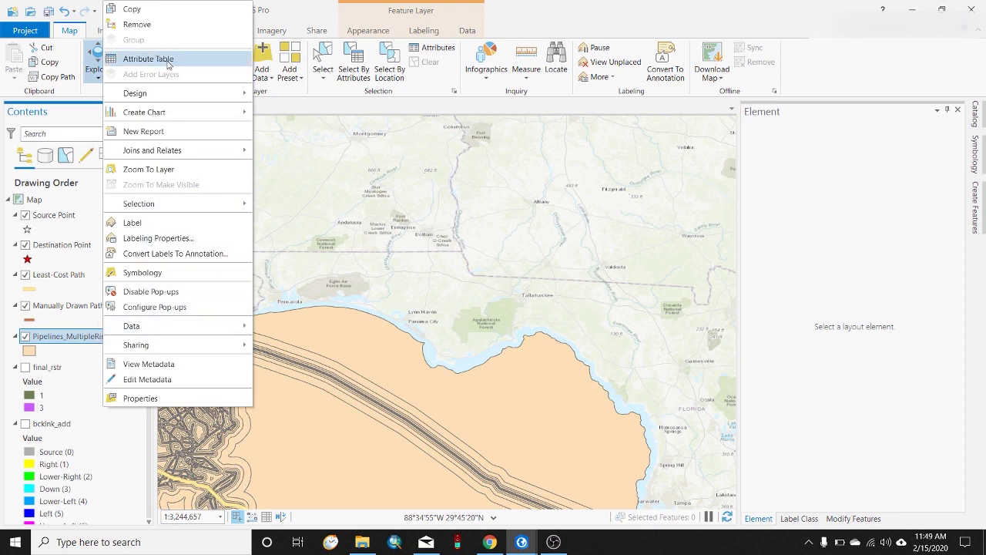
click(168, 61)
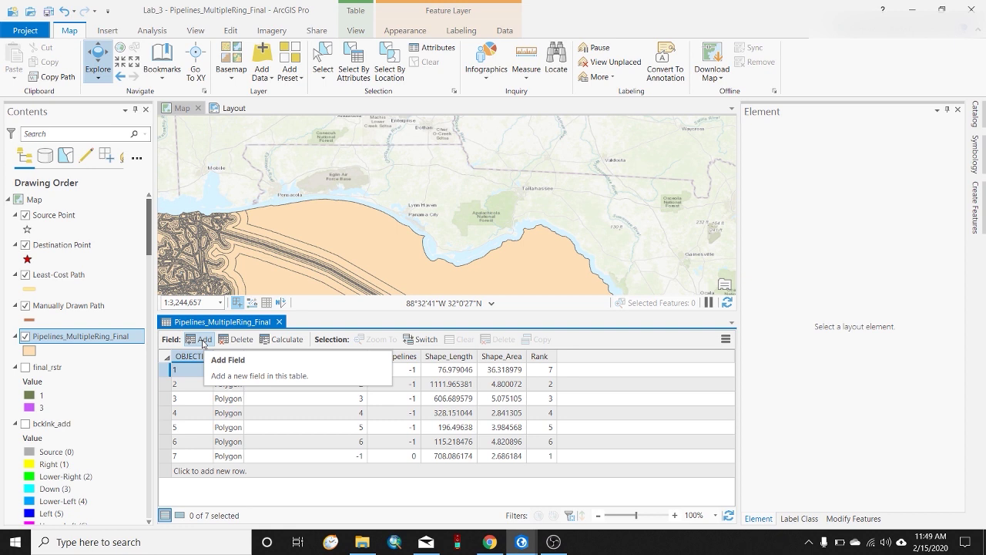
Step: Add a field with name New and alias New, keeping the default Long type
click(203, 341)
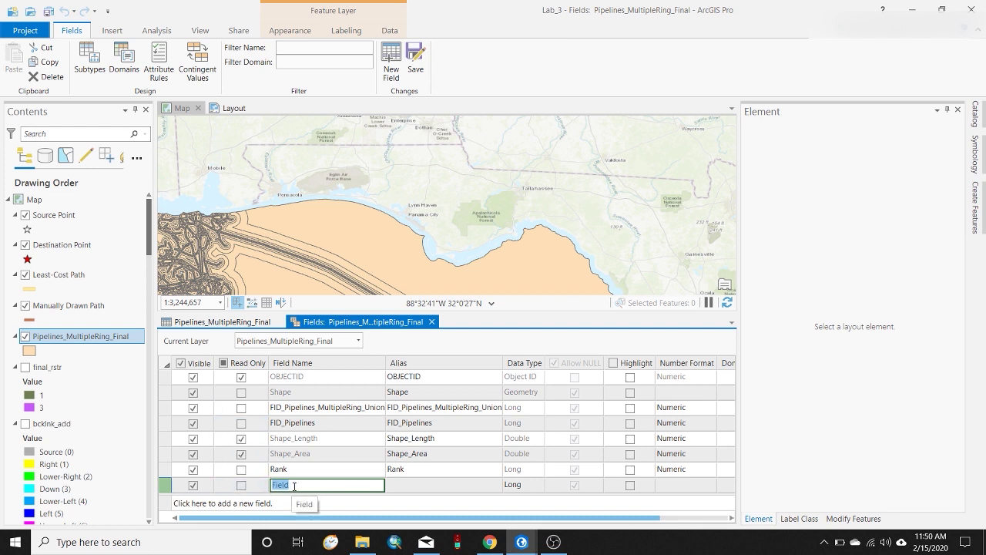
click(762, 416)
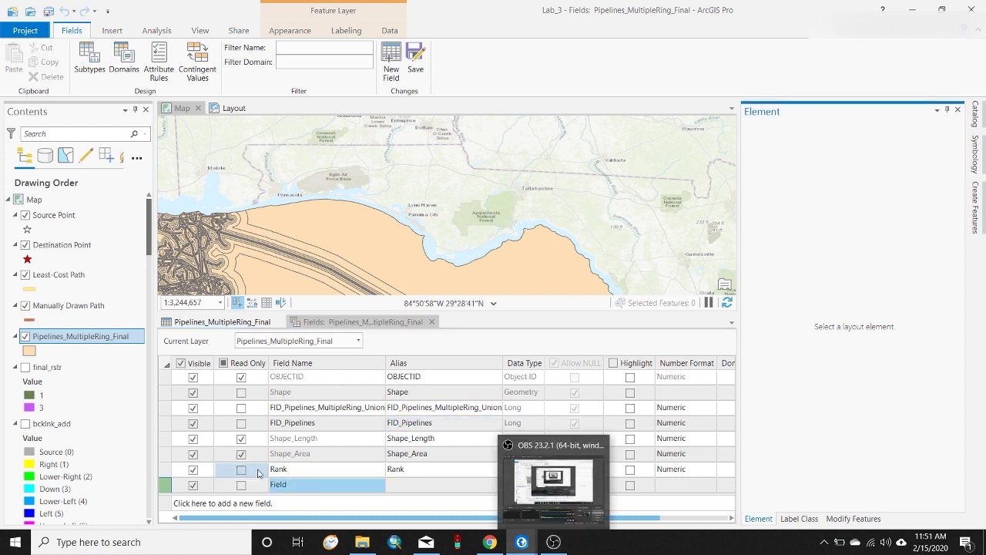
click(285, 487)
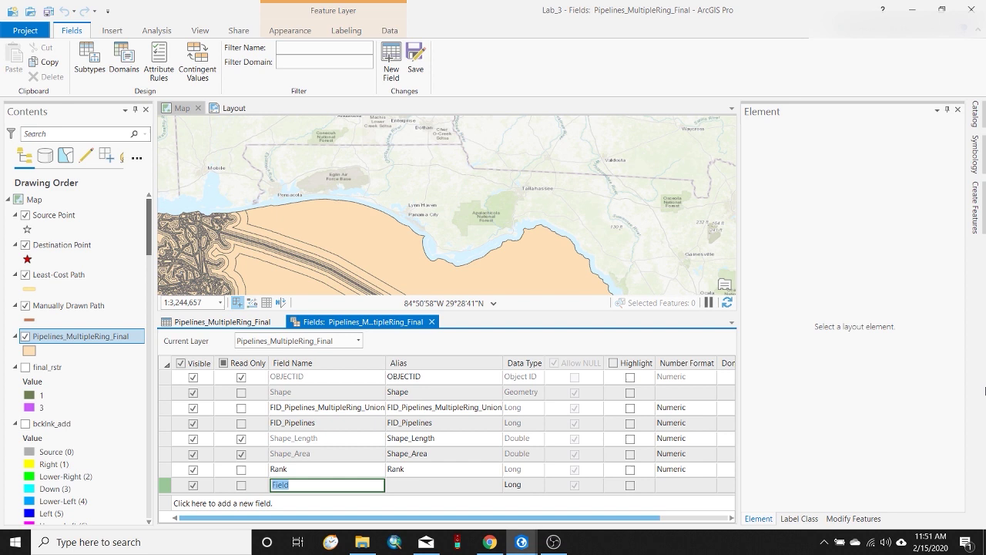
text(ff)
key(BackSpace)
text(New)
key(Tab)
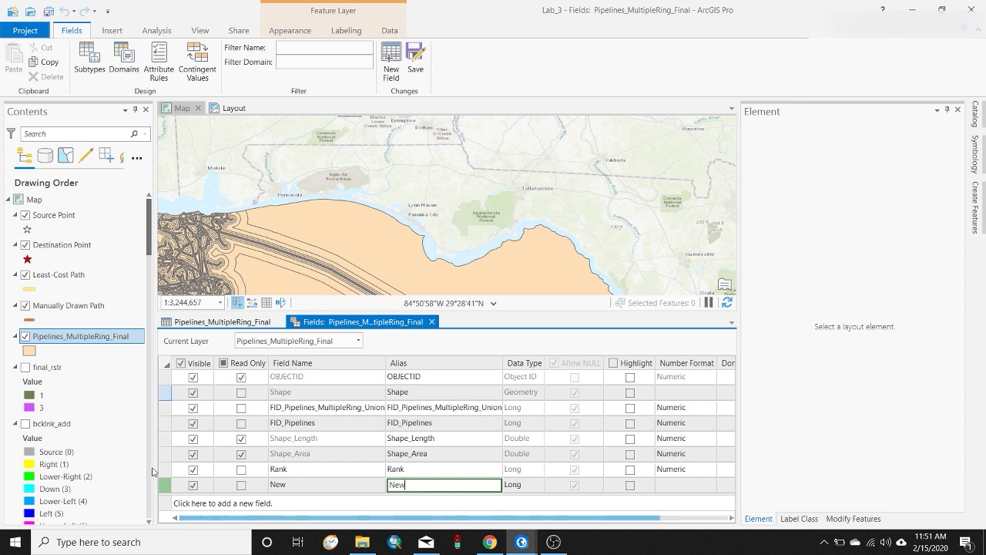
click(515, 486)
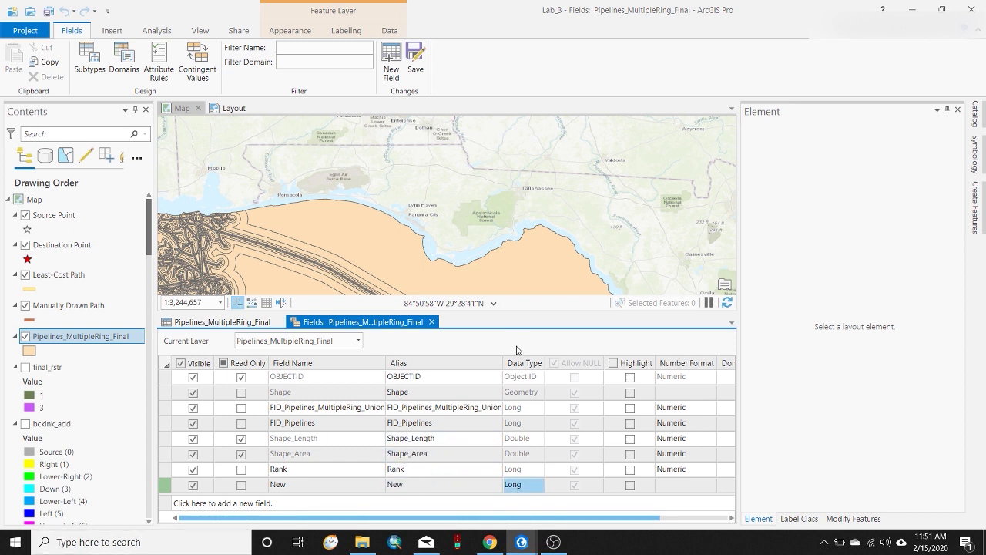
click(514, 485)
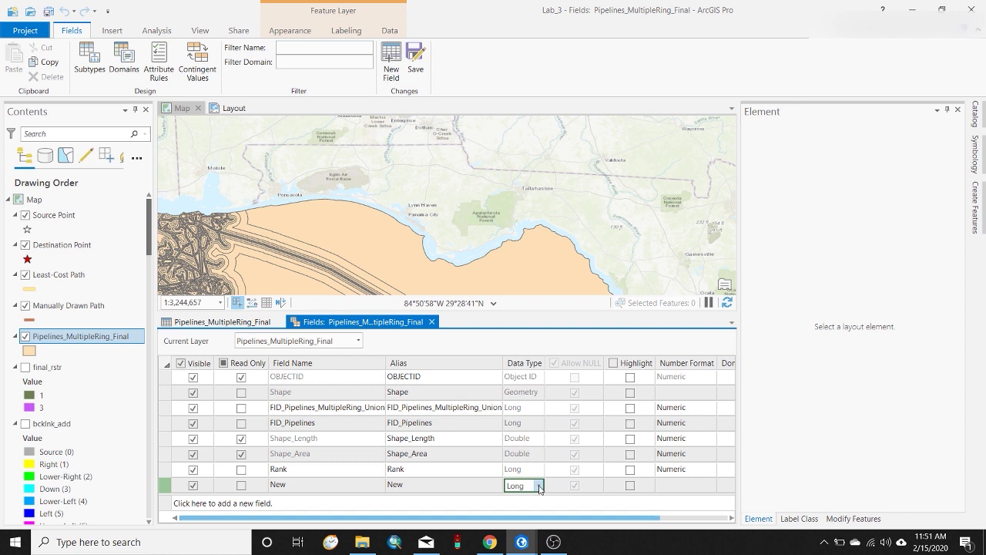
Step: Set the New field's data type to Short instead of Long
click(539, 485)
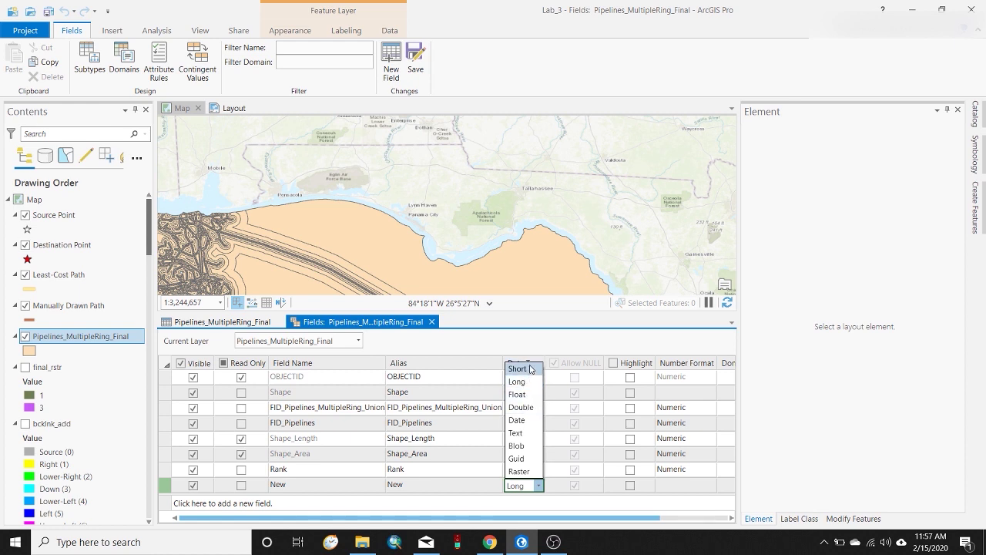
click(529, 370)
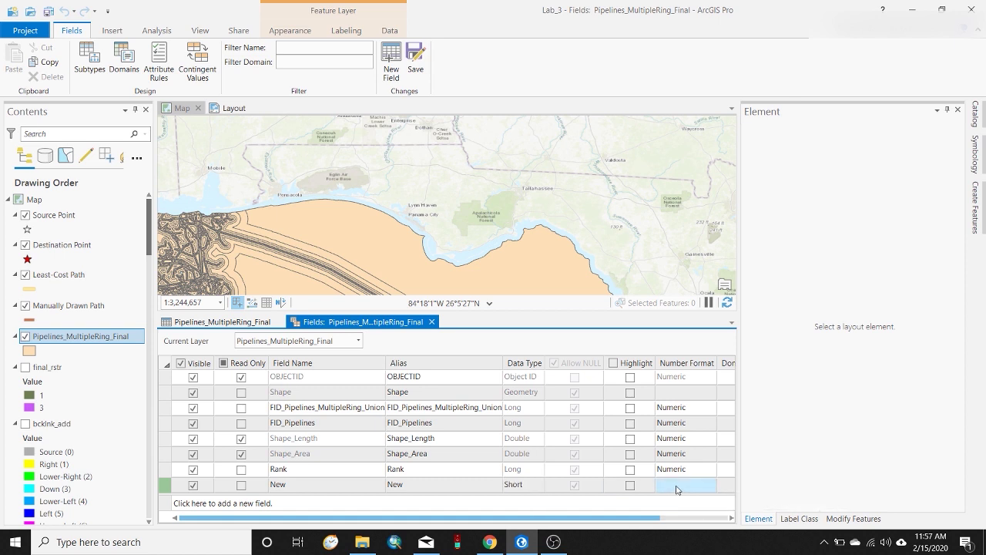
click(700, 486)
click(692, 490)
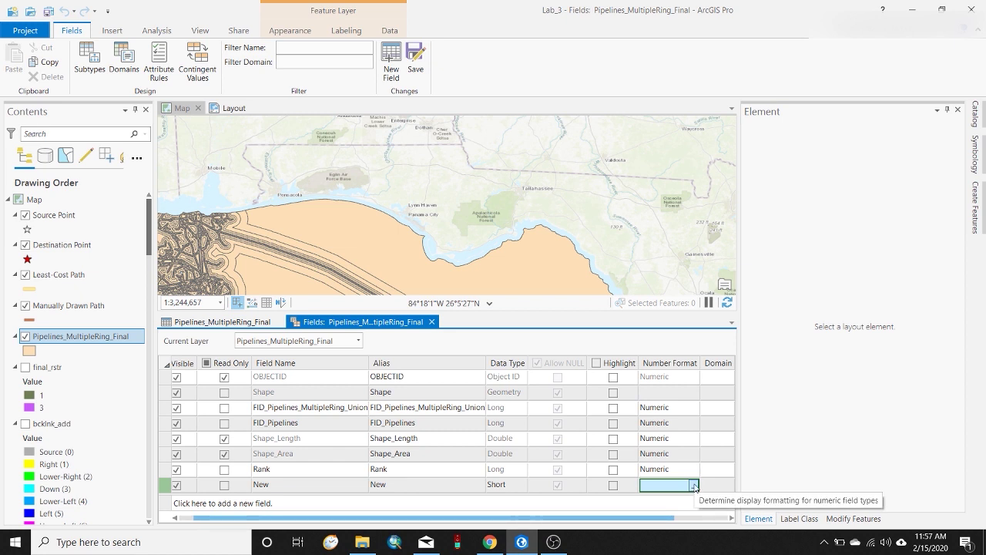
Step: Choose the Numeric category in the New field's number format settings
click(694, 488)
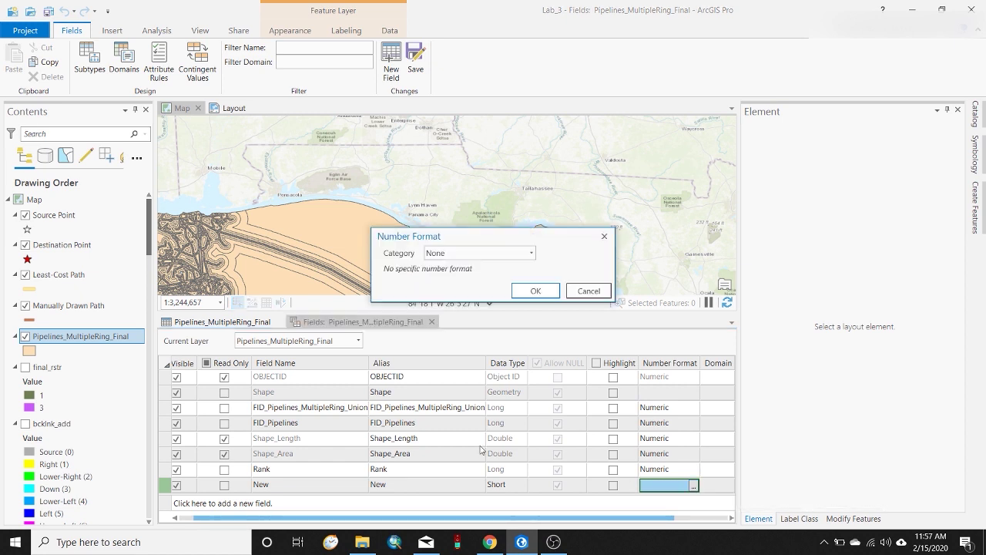
click(443, 259)
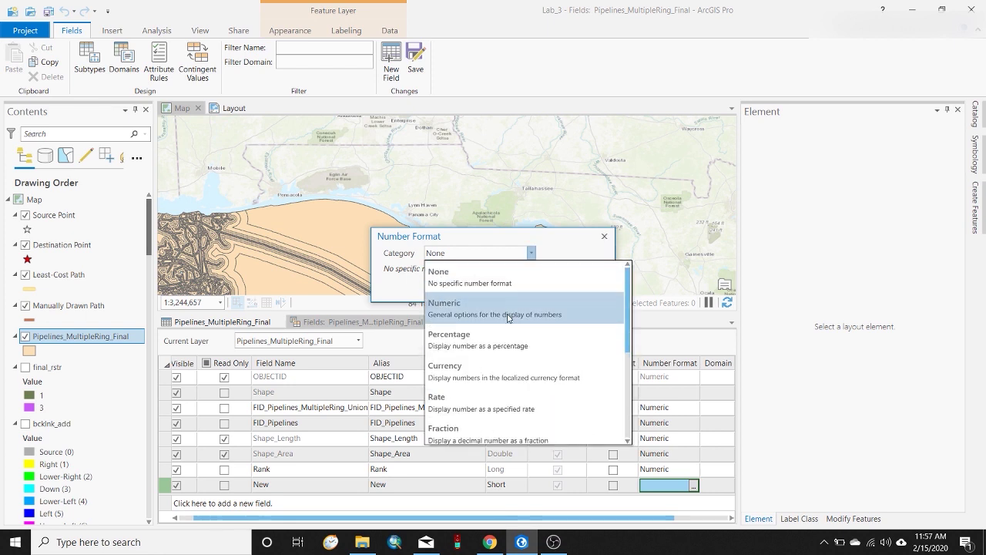
scroll(514, 420, down, 2)
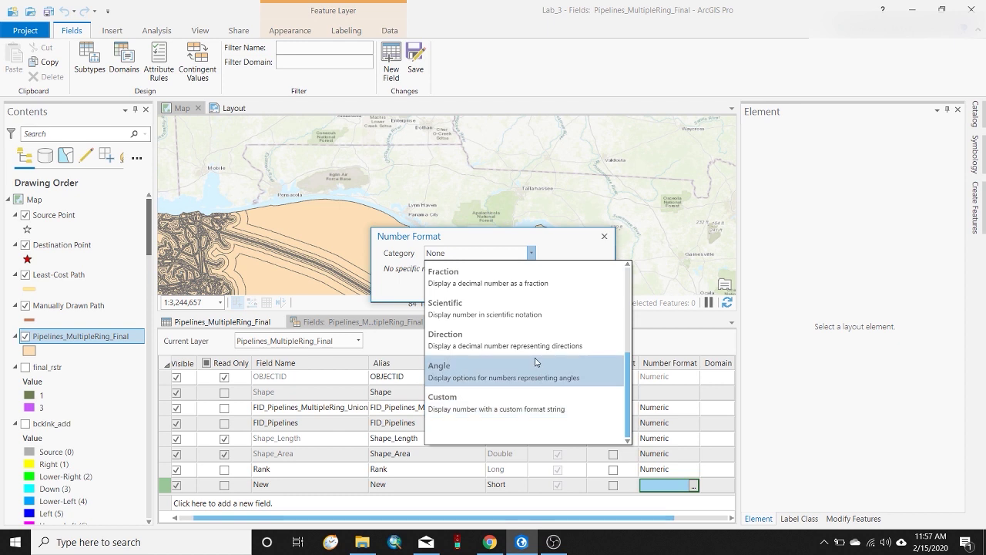
scroll(537, 362, up, 2)
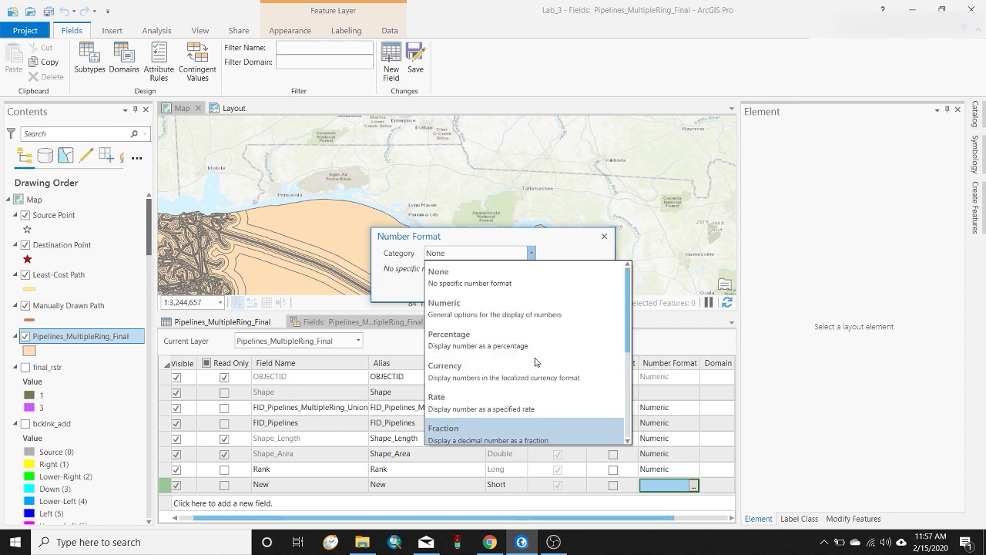
click(499, 308)
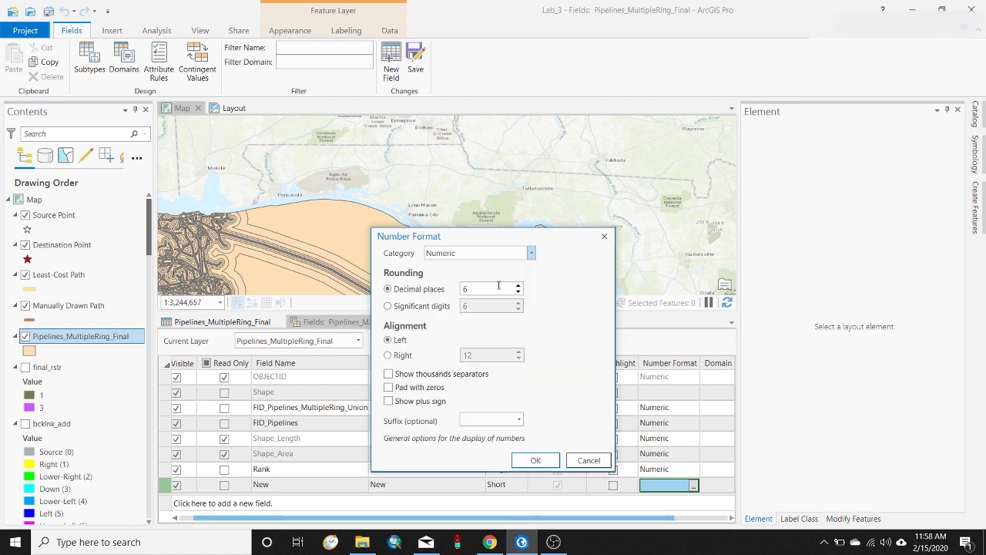
Step: Set decimal places to 0 and apply the Numeric format
click(519, 287)
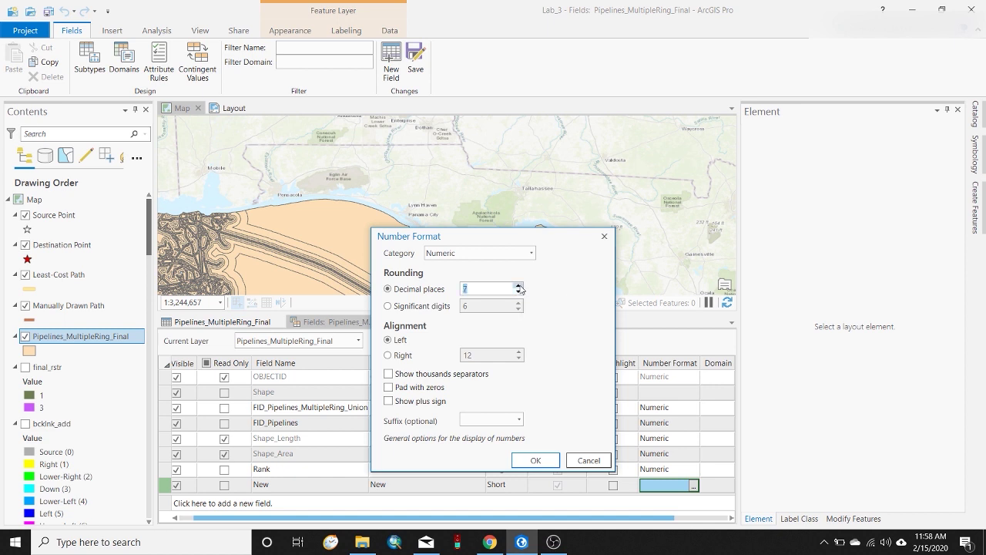
click(518, 292)
click(518, 293)
click(518, 293)
click(518, 293)
drag(508, 244, 468, 192)
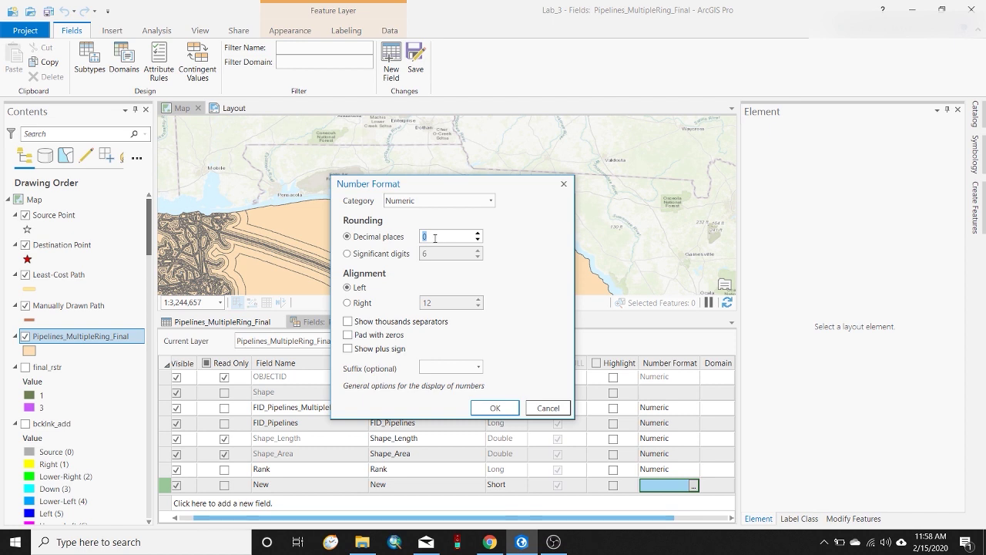
text(7)
key(BackSpace)
text(0)
click(474, 410)
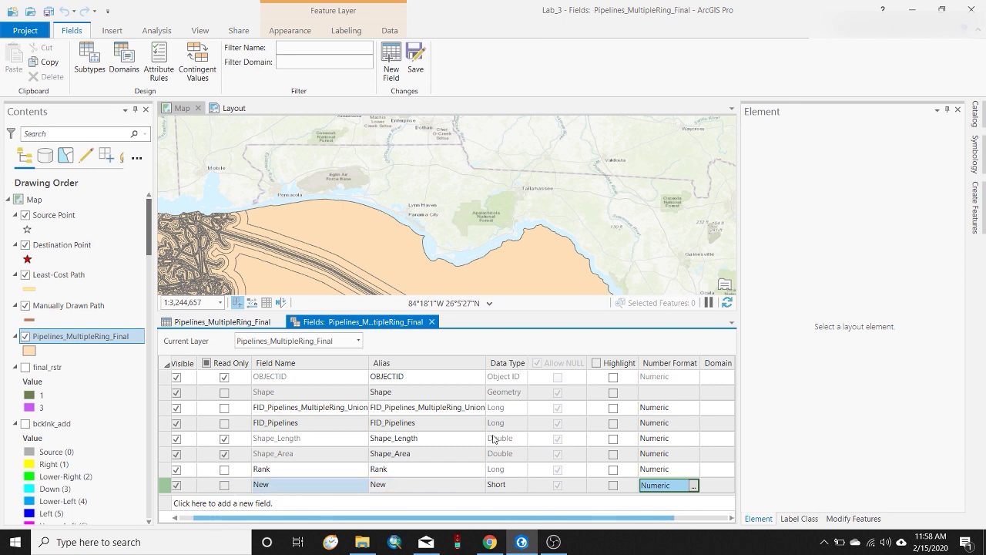
Step: Save the field changes and return to the attribute table with the empty New column
click(416, 58)
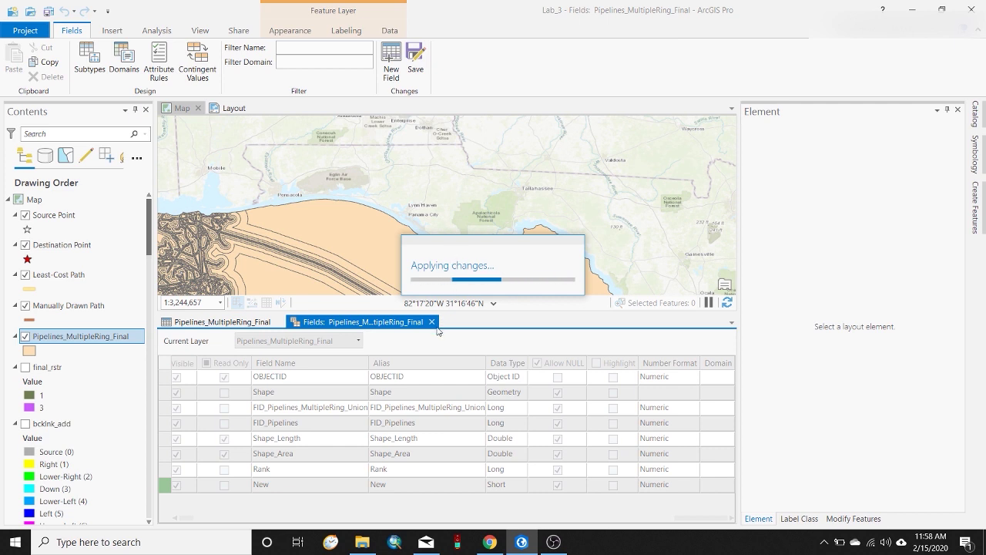
click(297, 410)
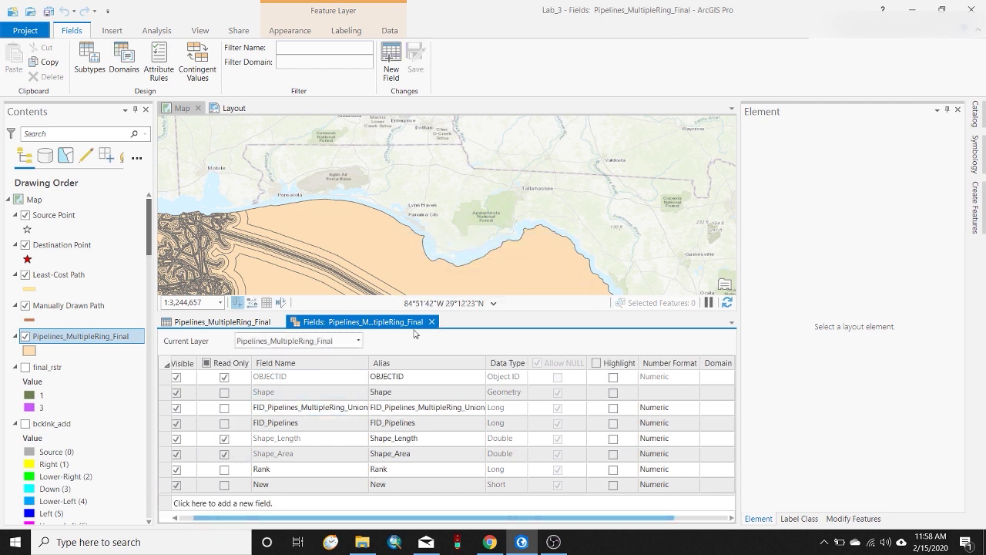
click(432, 322)
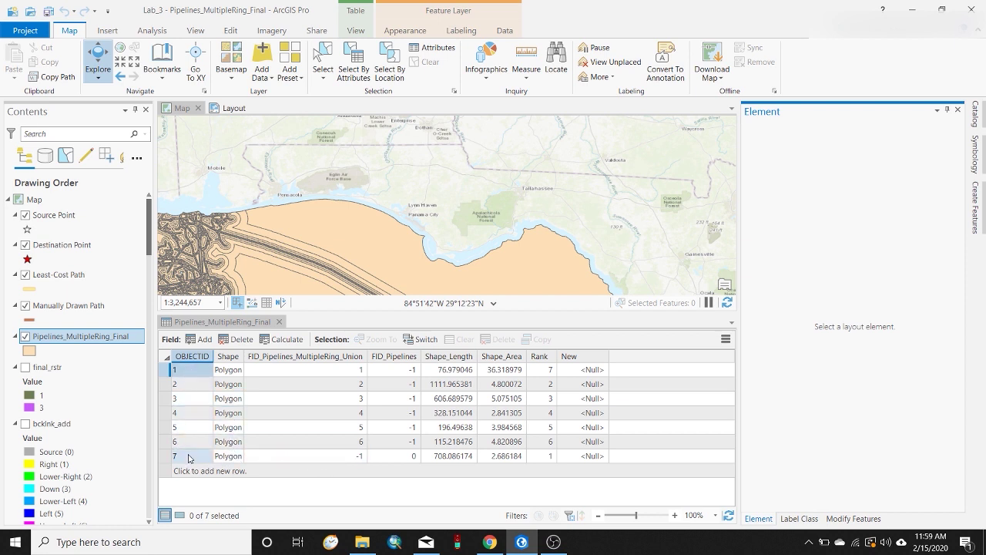
Step: Enter New values 8, 9, 6 and 5 for rows 1–4
click(594, 373)
click(594, 371)
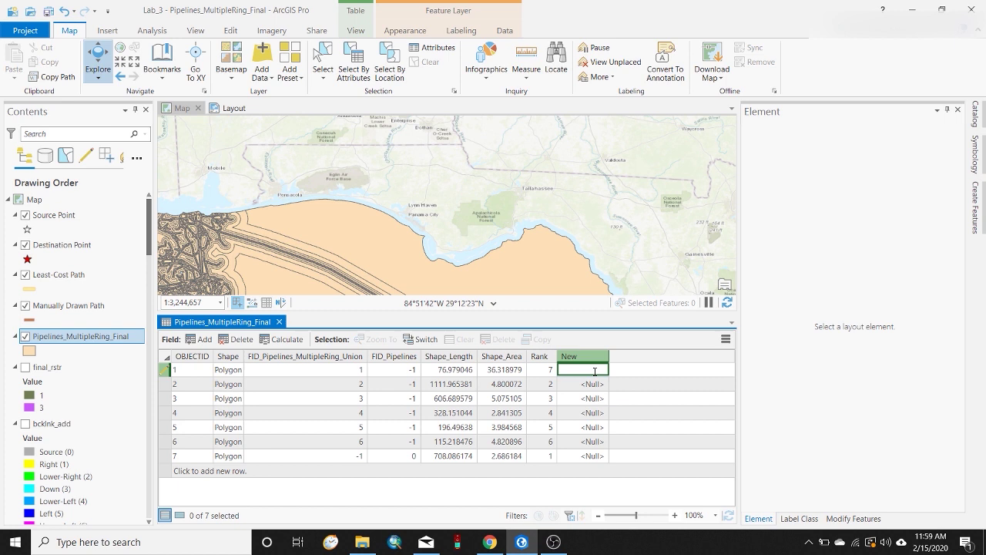
text(8)
click(594, 386)
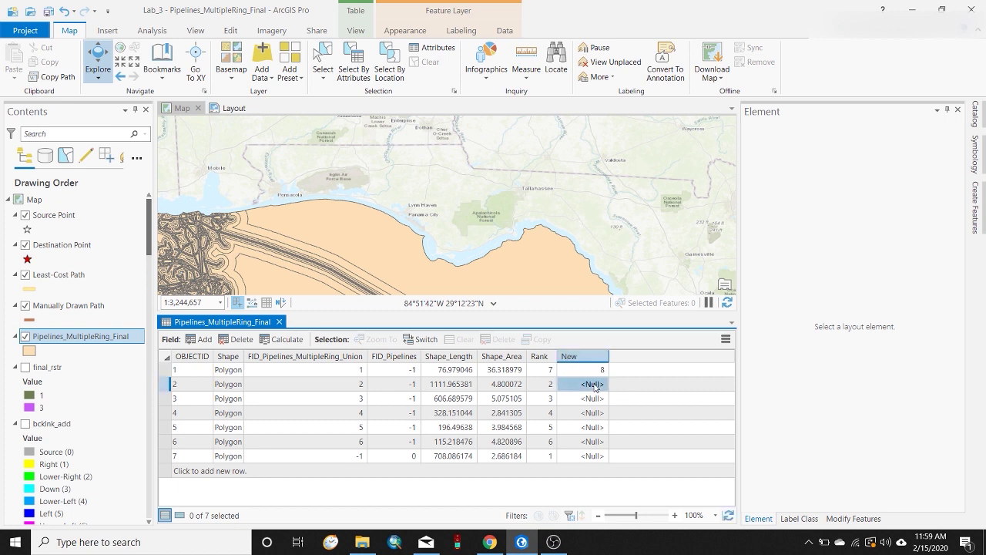
click(593, 383)
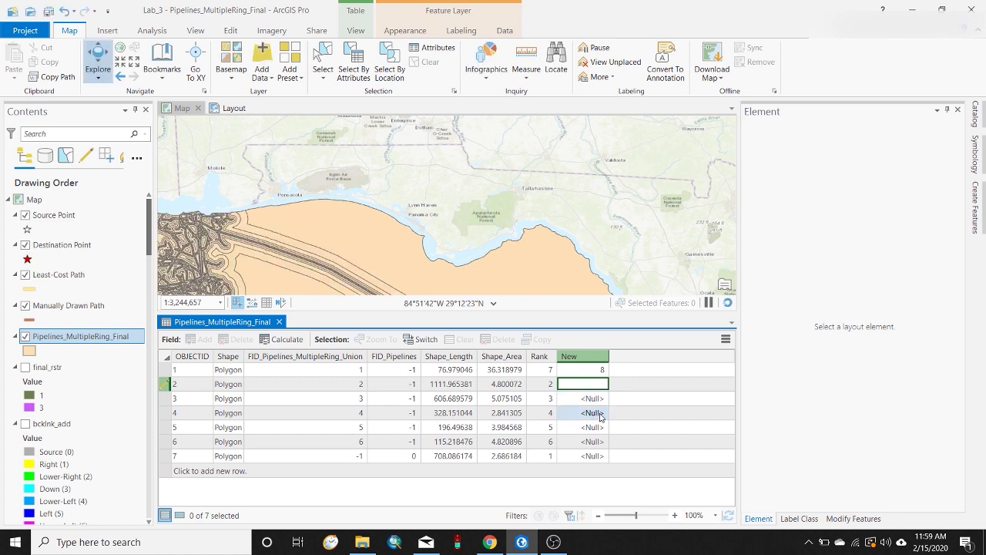
text(9)
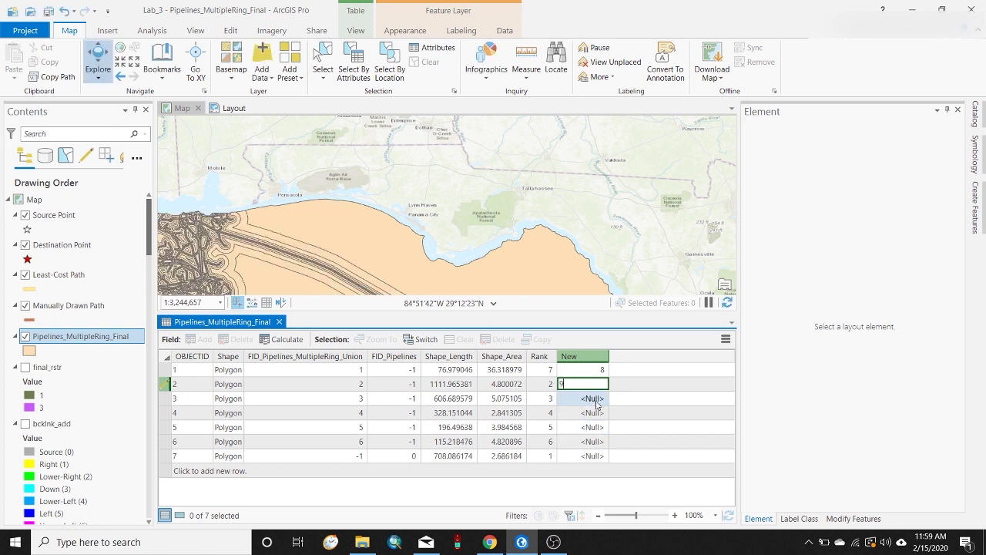
click(596, 399)
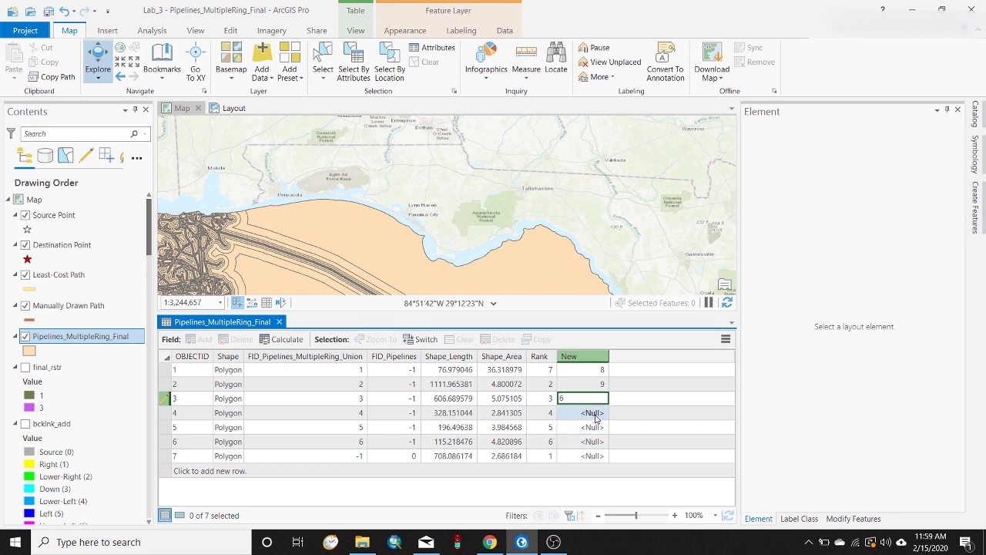
text(6)
click(595, 414)
text(5)
Step: Enter New values 4, 3 and 2 for rows 5–7
click(595, 425)
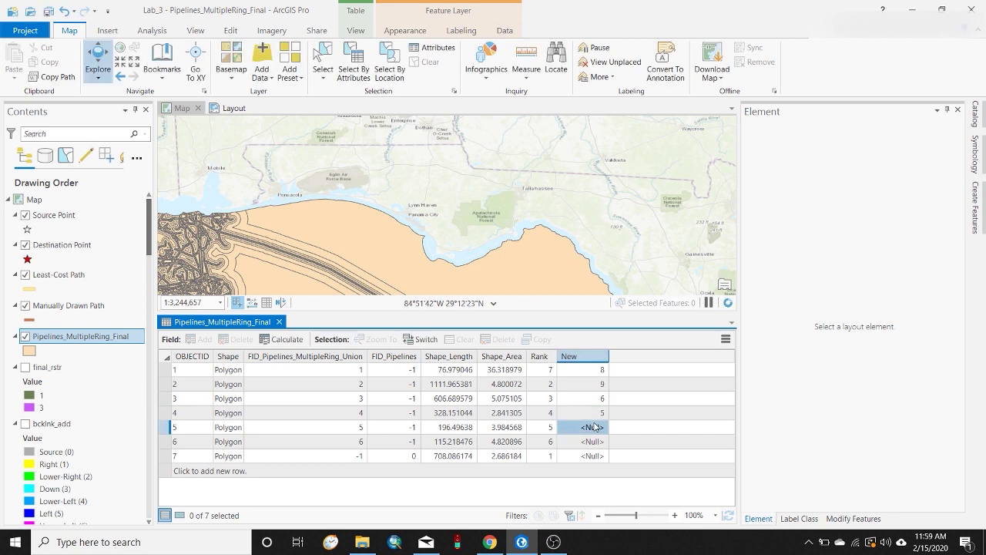
text(4)
click(595, 441)
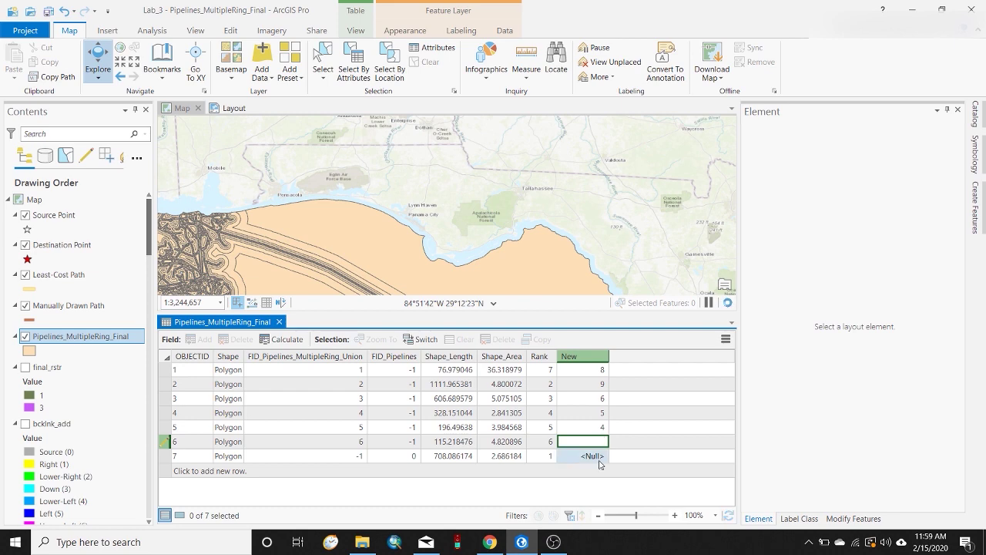
text(3)
click(595, 455)
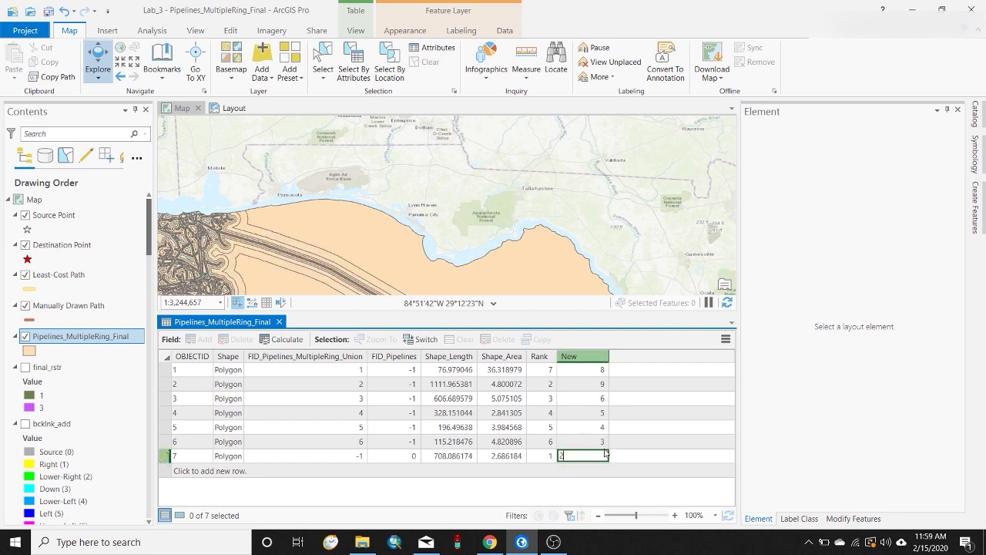
click(586, 430)
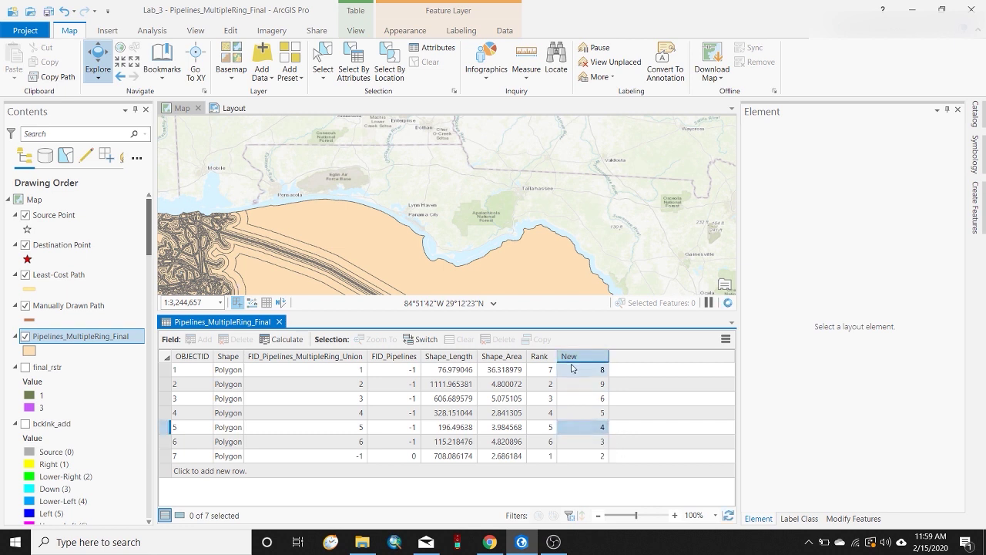
ctrl+click(602, 456)
ctrl+click(602, 457)
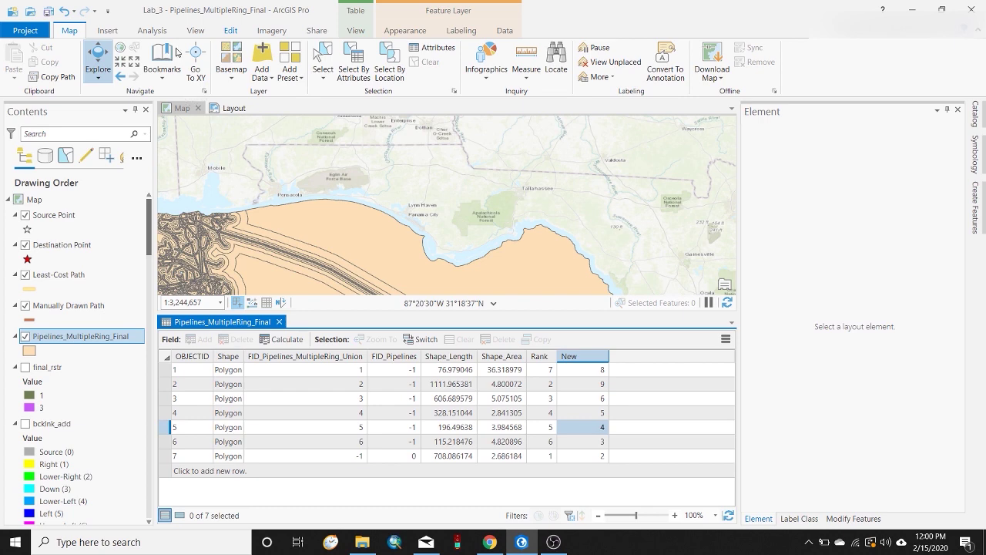
Step: Save all edits to the layer, confirming with Yes
click(231, 31)
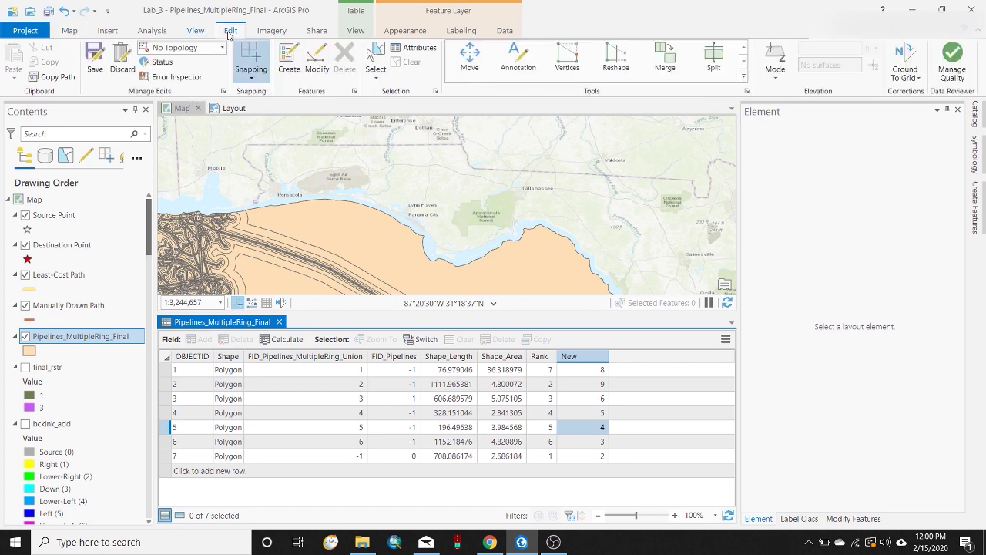
click(95, 56)
click(507, 282)
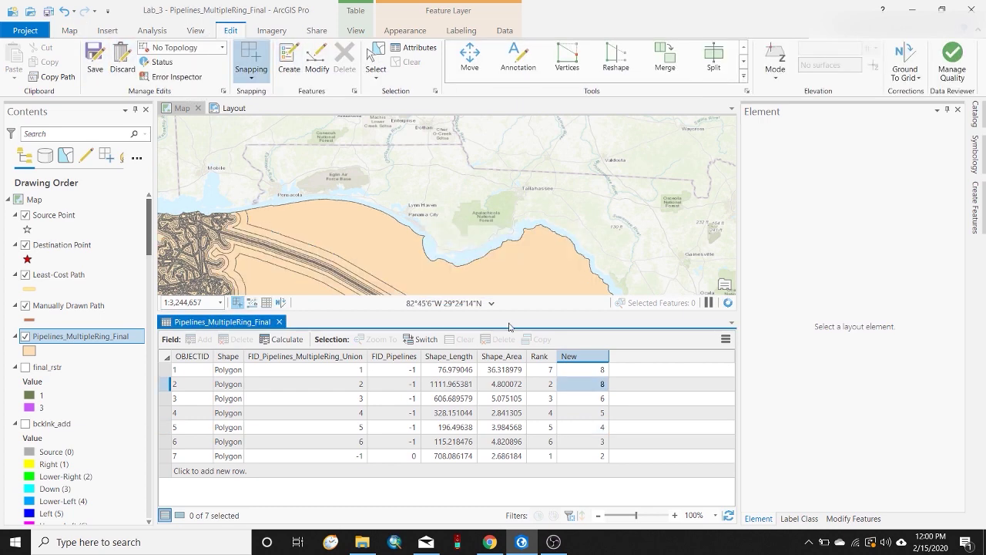
Step: Open Calculate Field for the New column from its header context menu
right_click(595, 360)
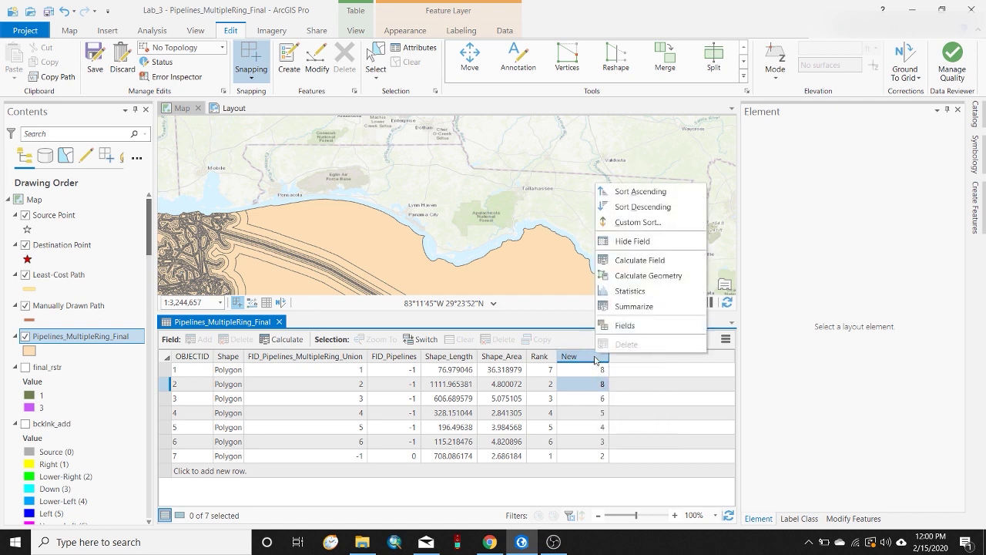
click(668, 268)
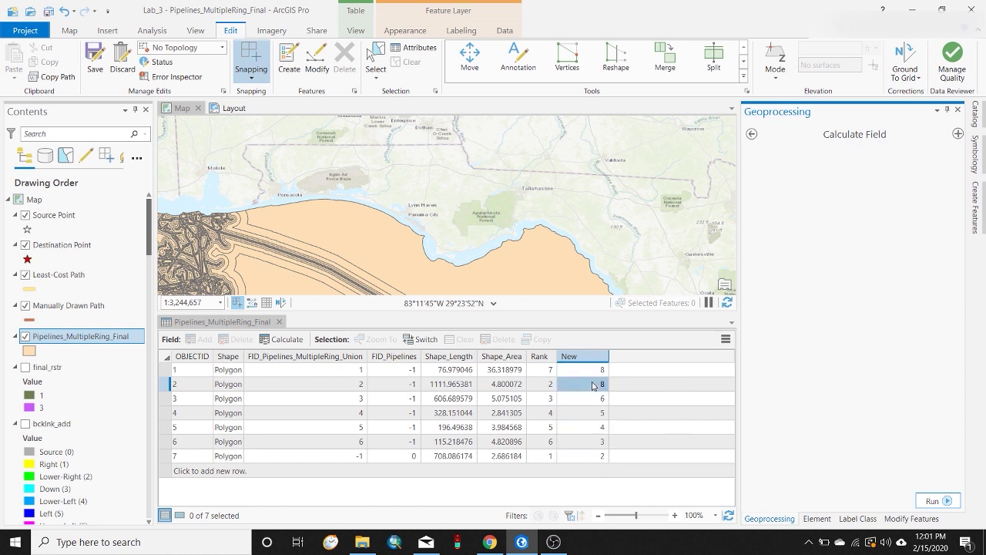
drag(593, 385, 597, 363)
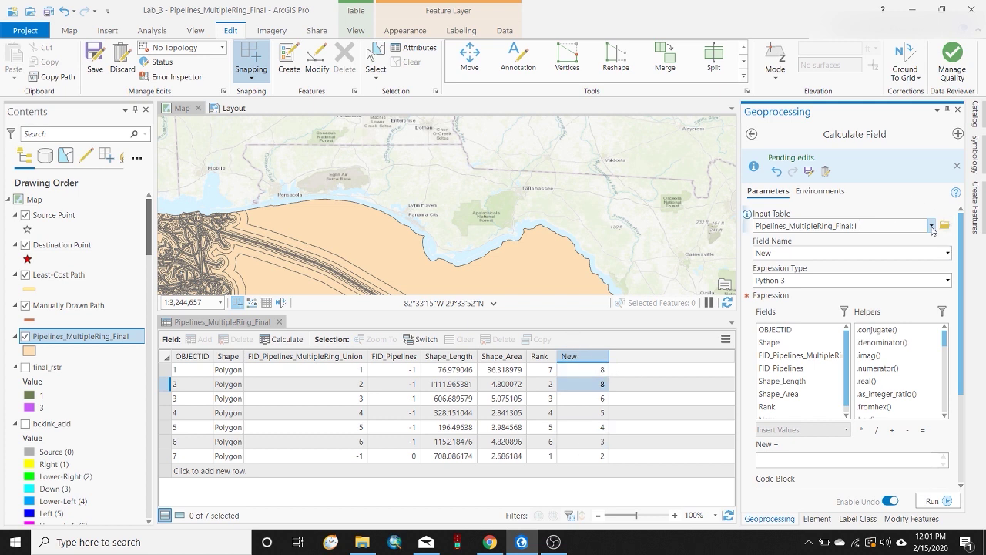
Step: Keep Pipelines_MultipleRing_Final:1 as input table and New as the field to calculate
click(932, 225)
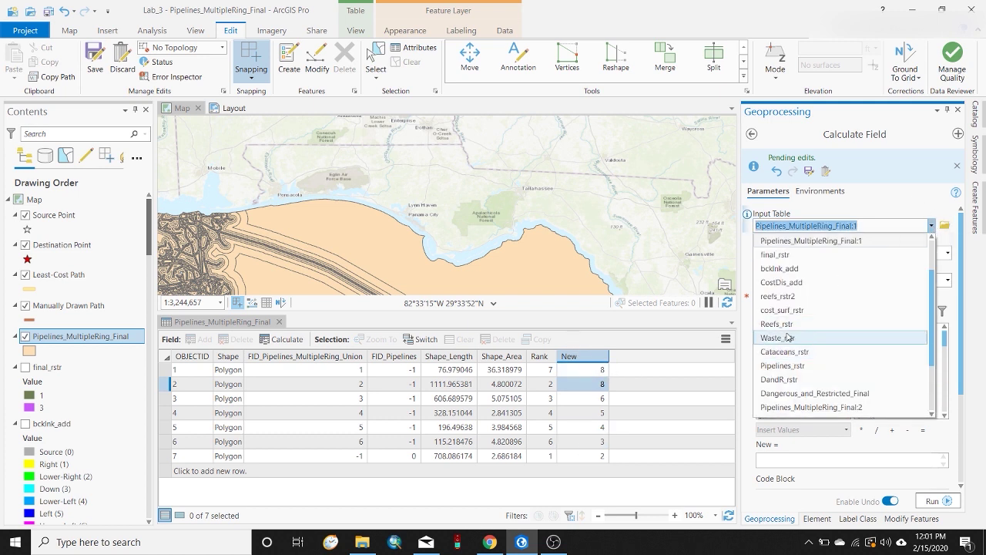
click(638, 414)
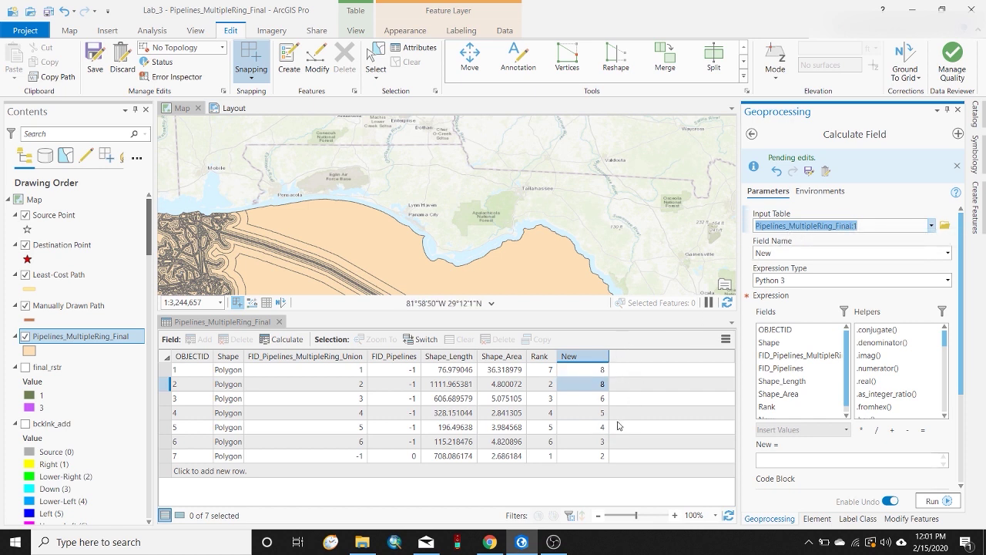
click(948, 253)
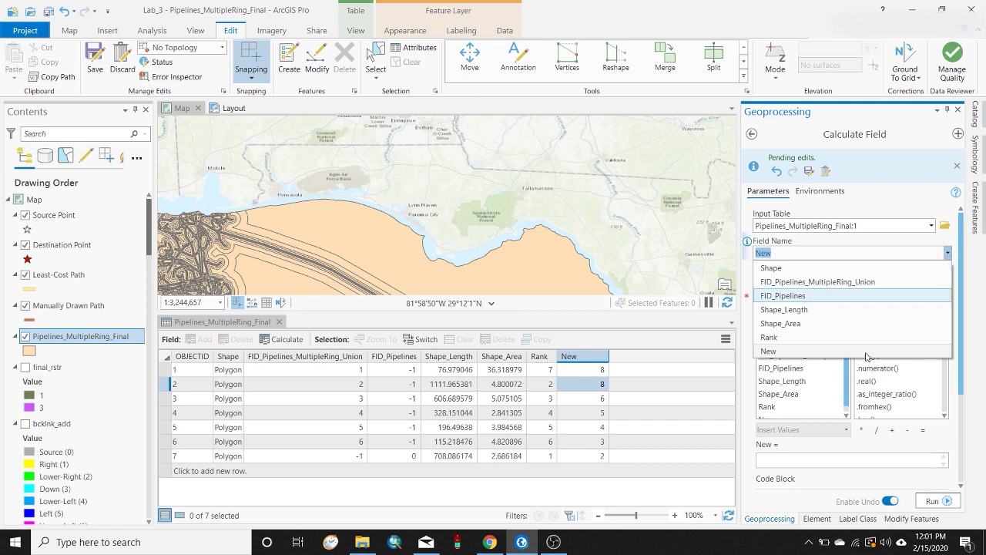
click(780, 352)
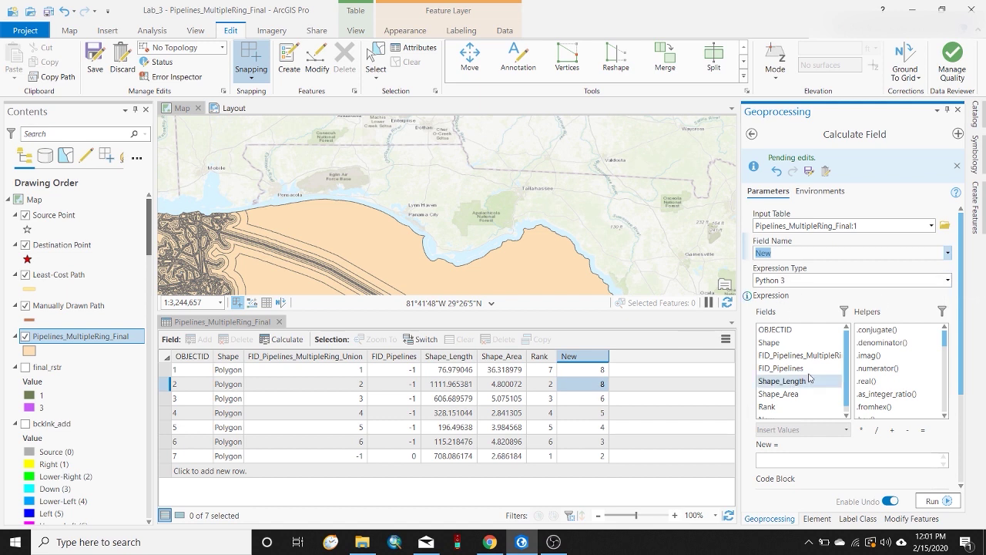
Step: Keep Python 3 as the expression type and browse the available fields
scroll(800, 379, down, 1)
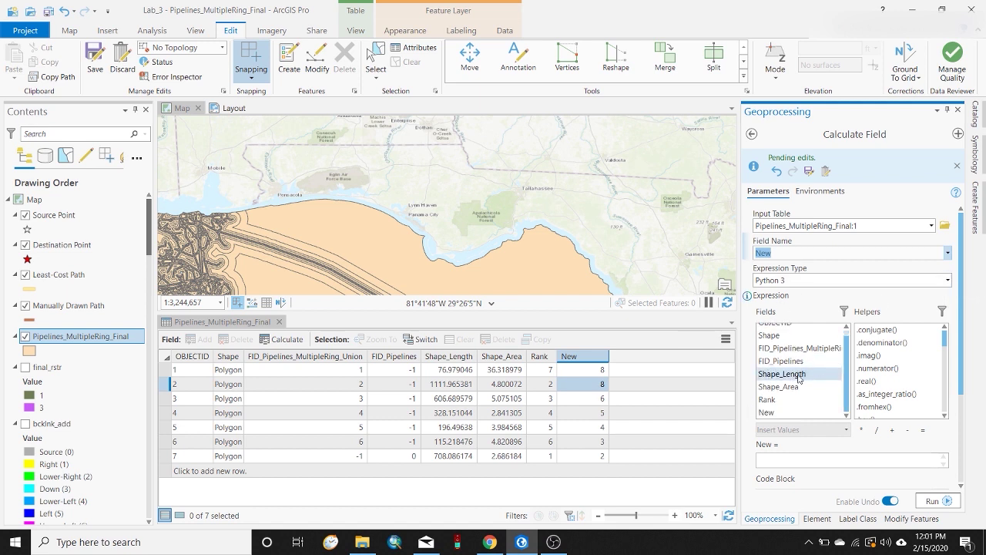
click(951, 279)
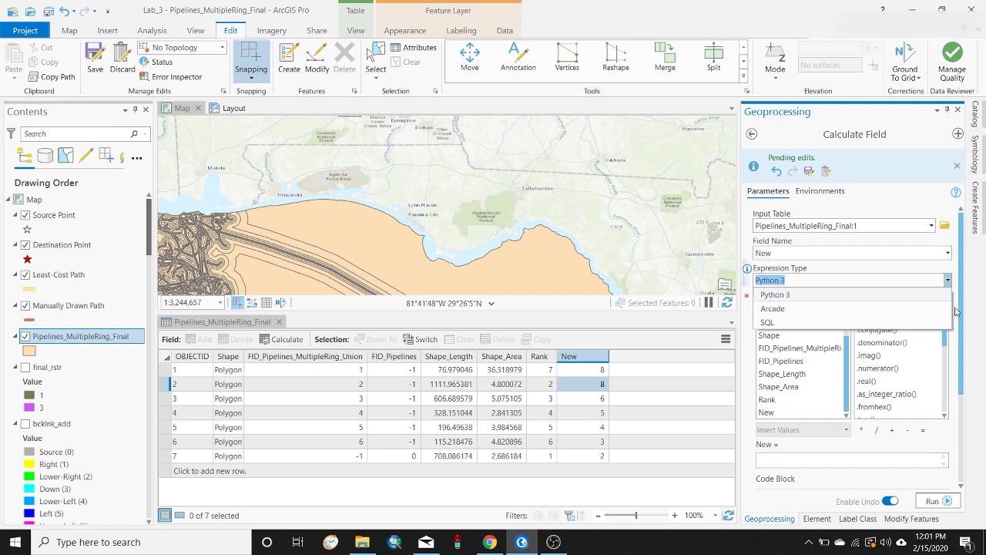
click(943, 291)
click(947, 281)
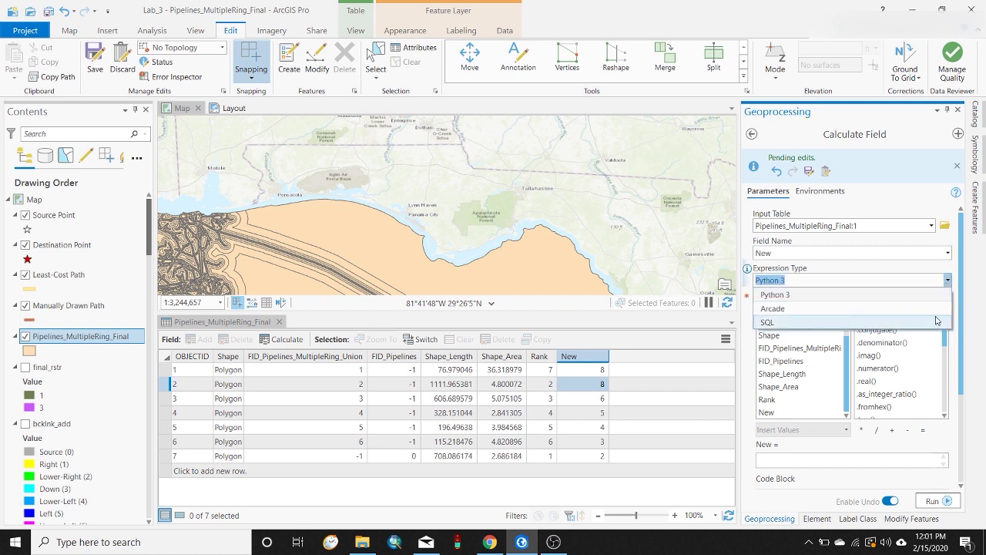
click(942, 299)
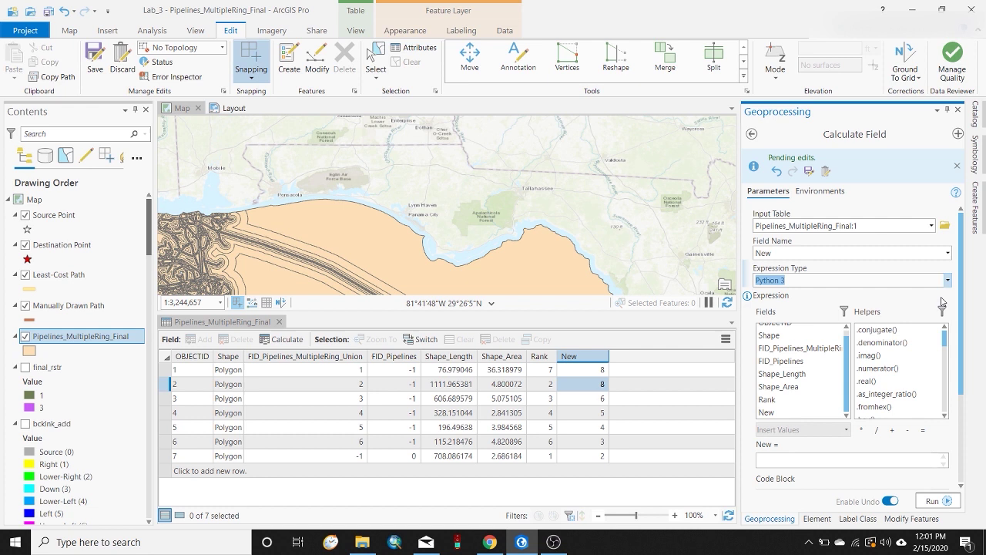
click(759, 391)
scroll(801, 380, up, 1)
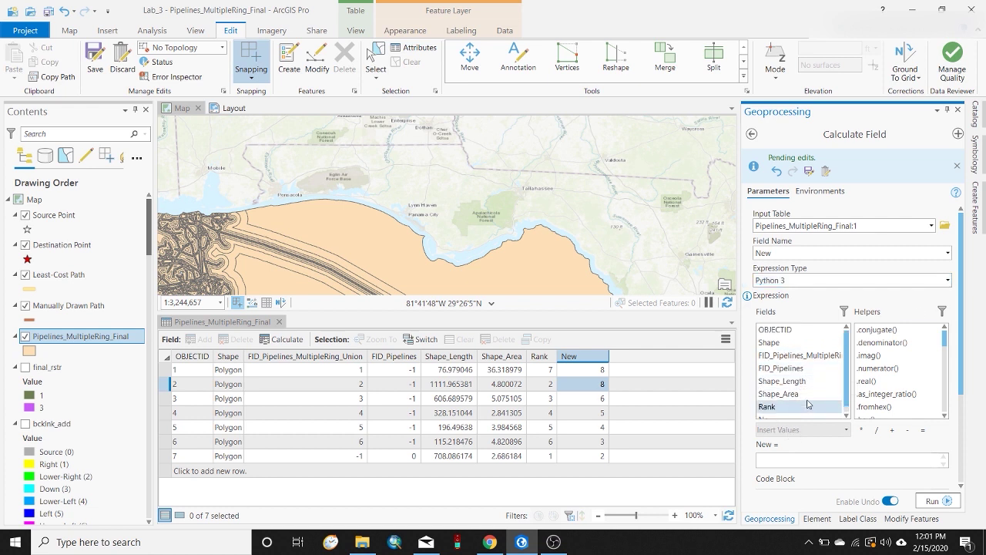
scroll(756, 406, down, 1)
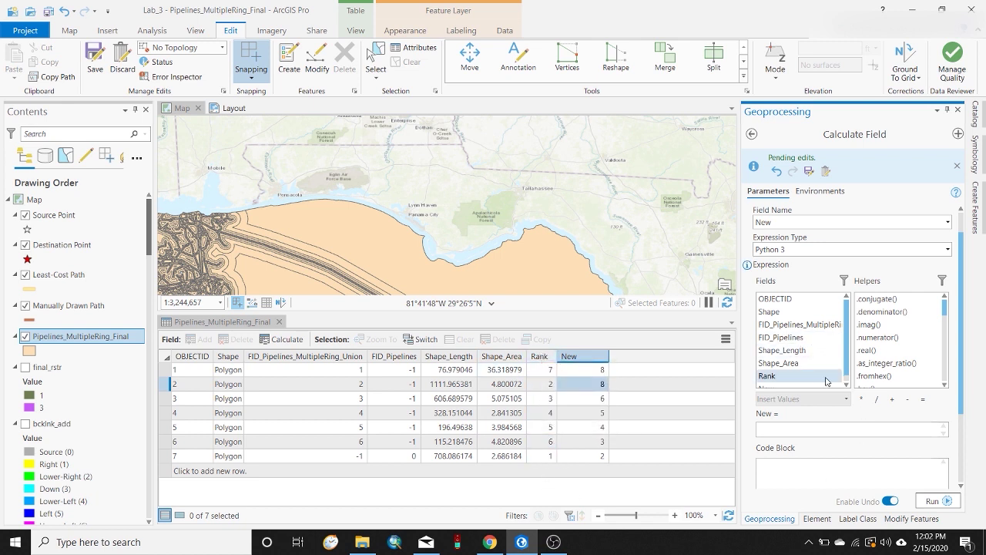
Step: Calculate New as !Rank! + 2, then save all edits
scroll(823, 347, down, 1)
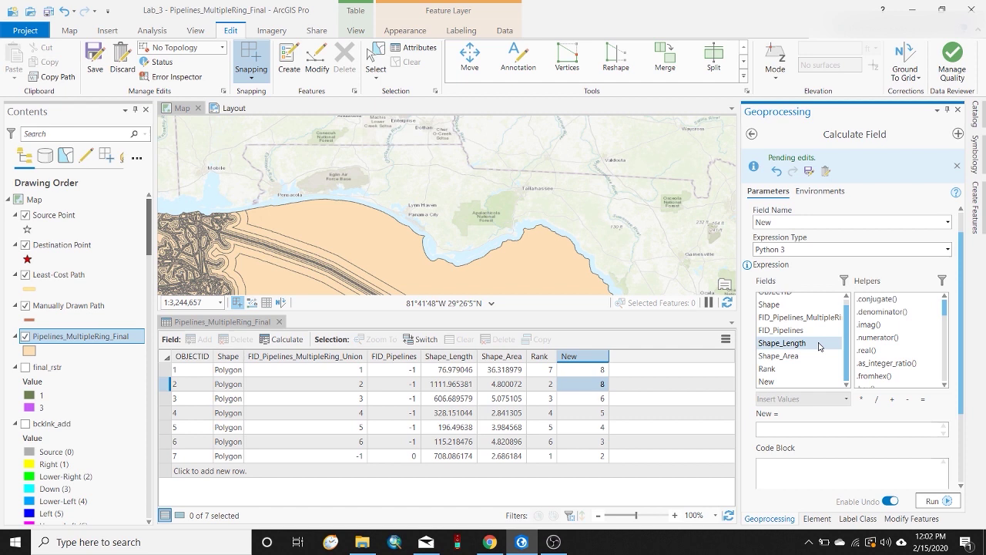
double_click(788, 374)
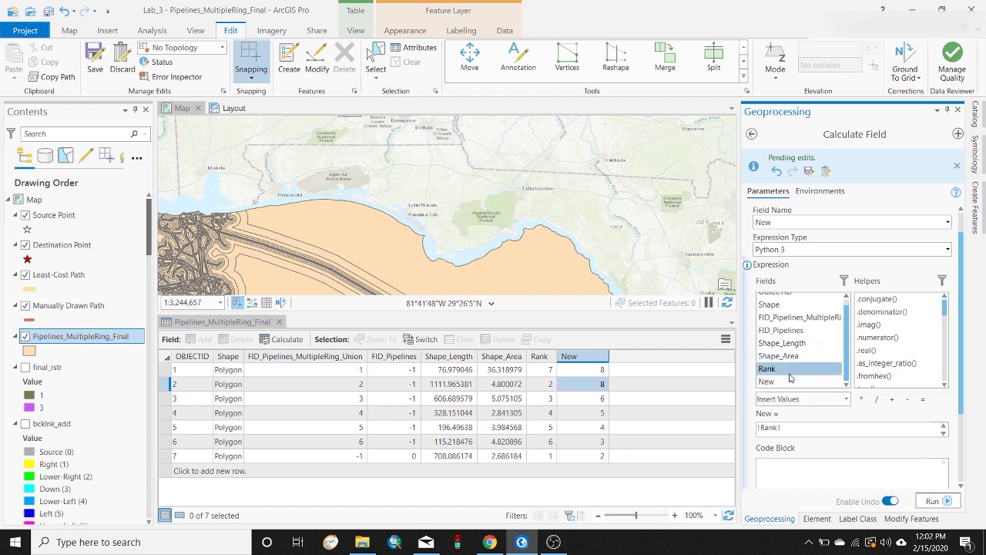
double_click(897, 402)
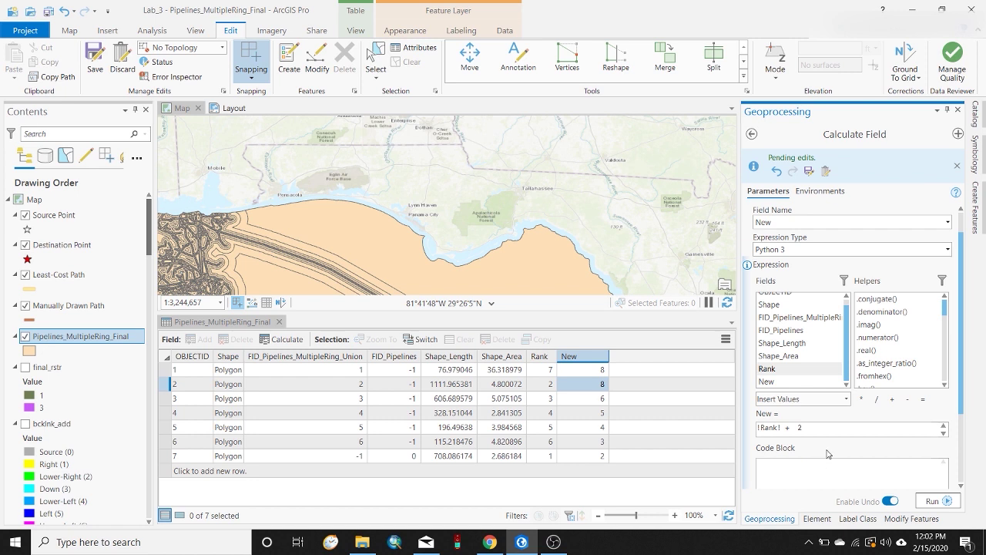
scroll(838, 448, down, 1)
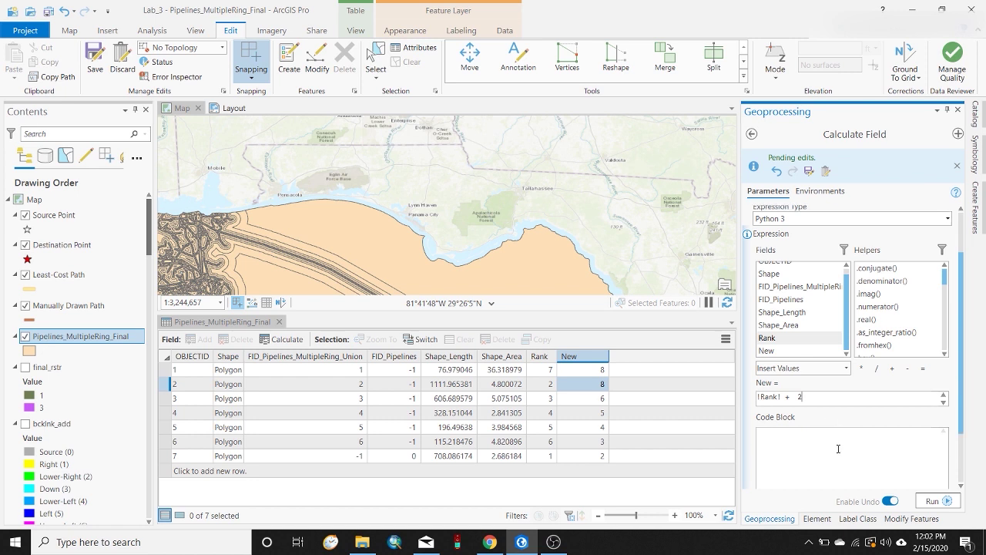
click(932, 501)
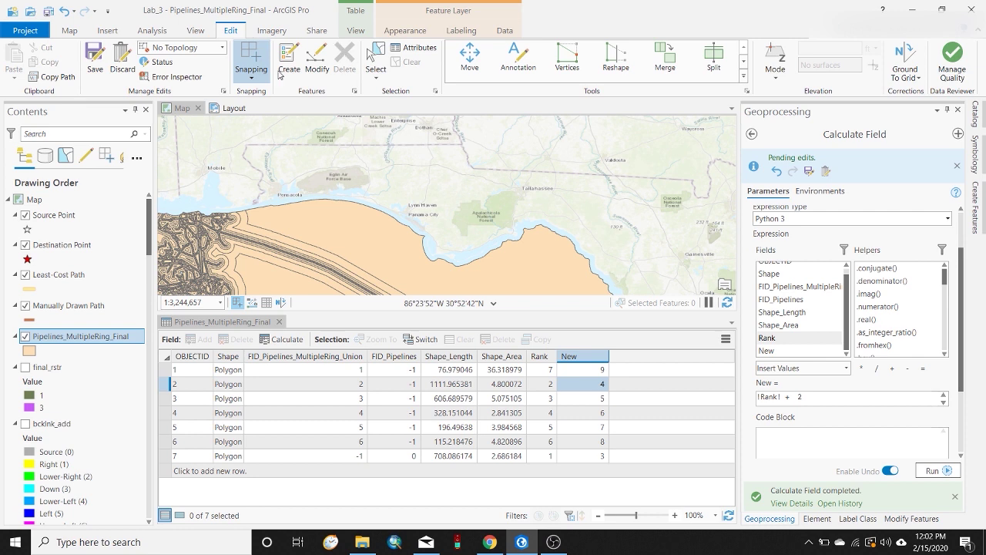
click(96, 60)
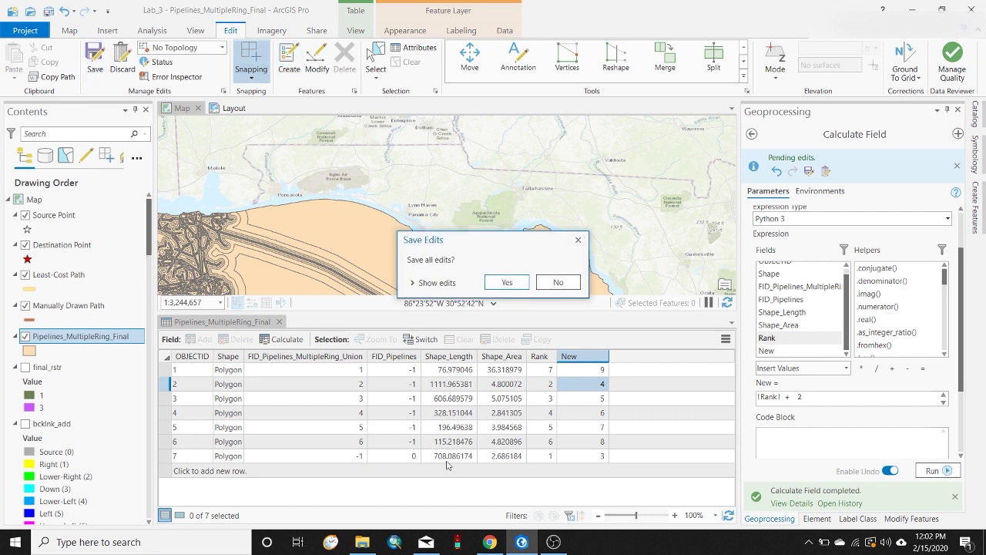
click(494, 282)
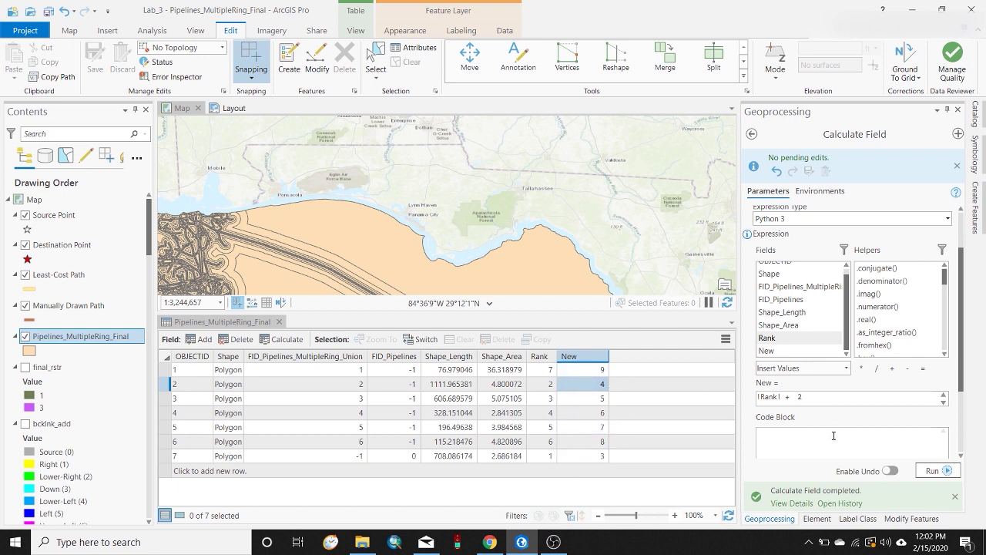
Step: Recalculate the New field as the constant 5 for all seven polygons, then widen the Rank column
triple_click(818, 399)
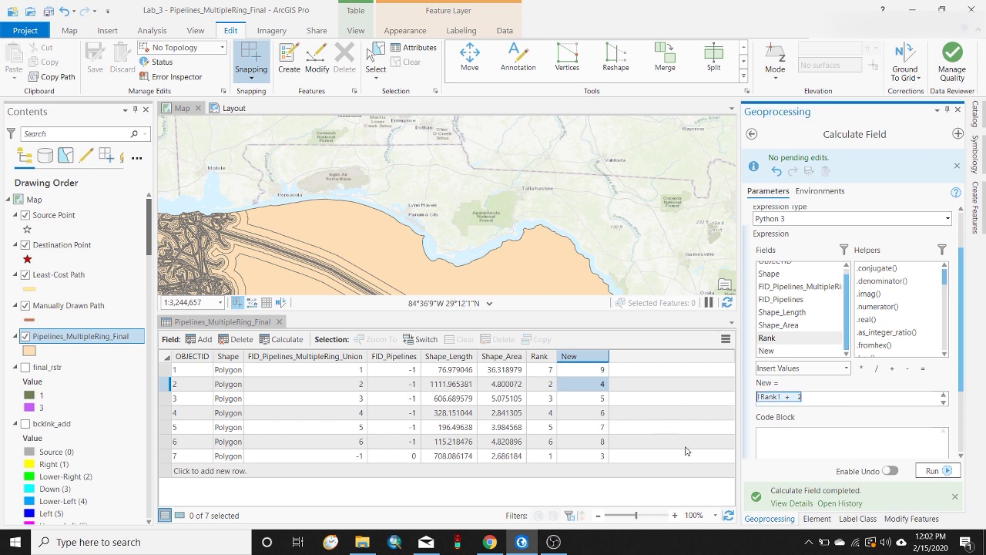
text(6)
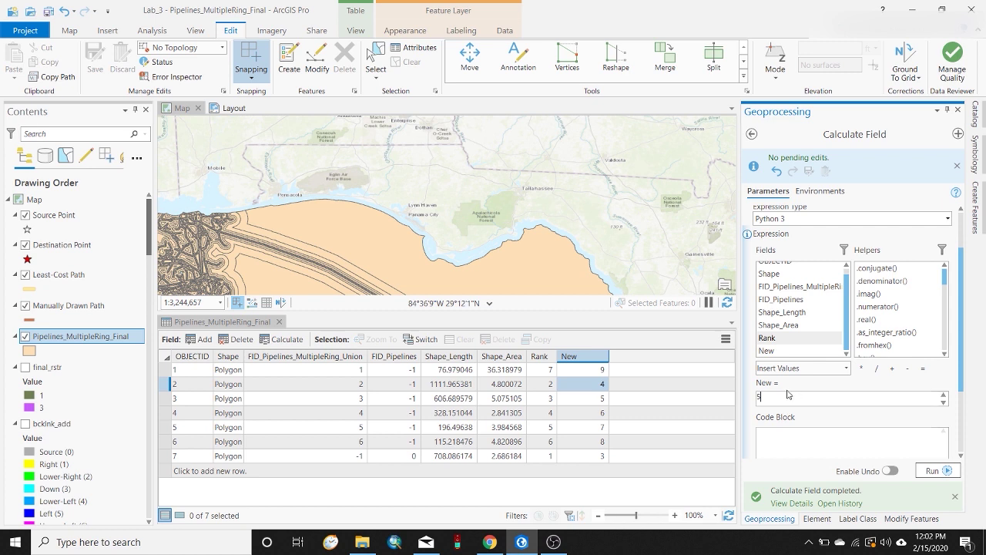
click(937, 473)
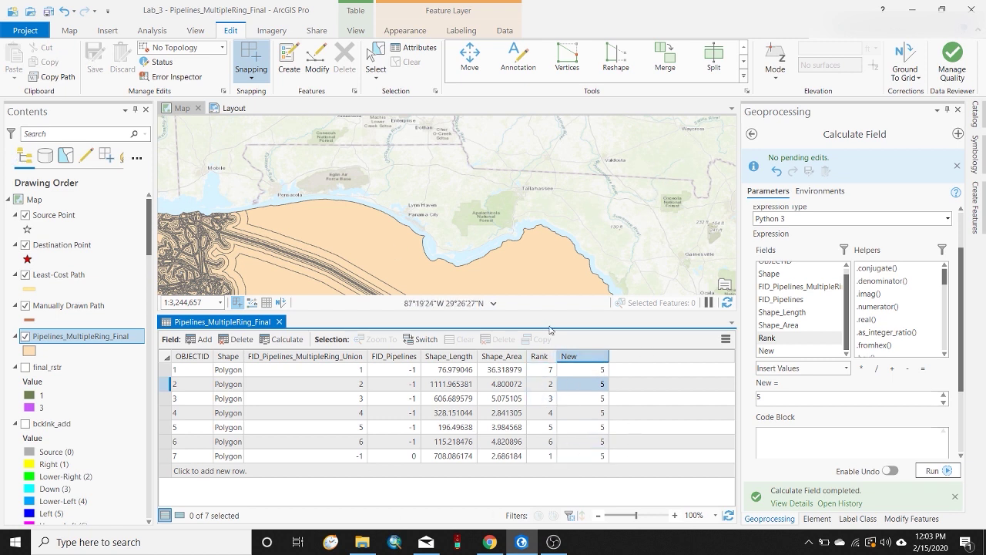
drag(557, 356, 586, 356)
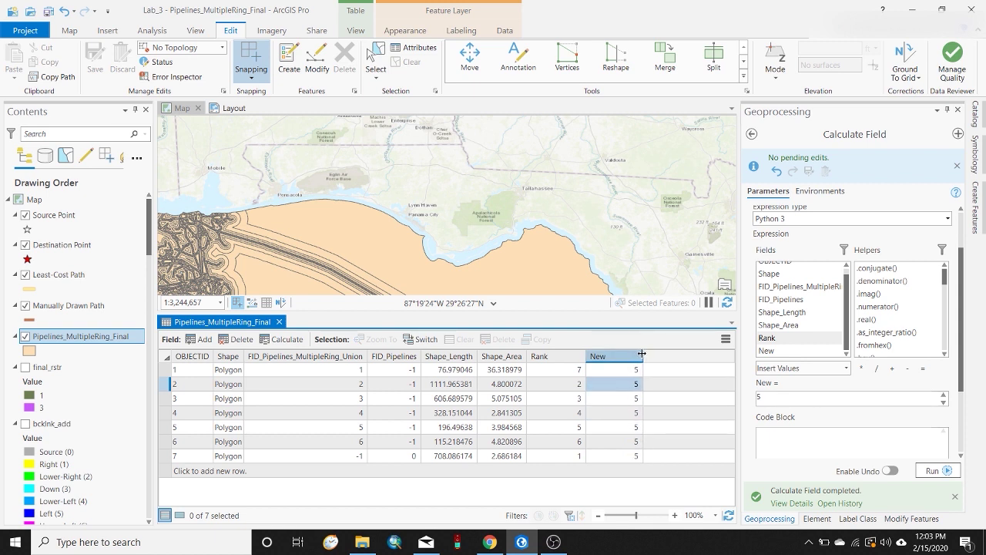
click(759, 398)
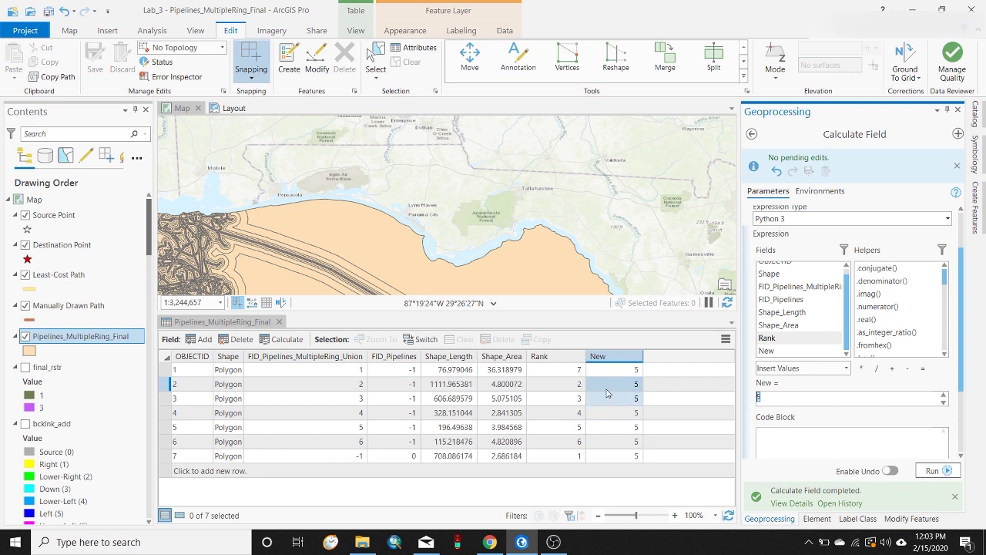
drag(619, 392, 614, 363)
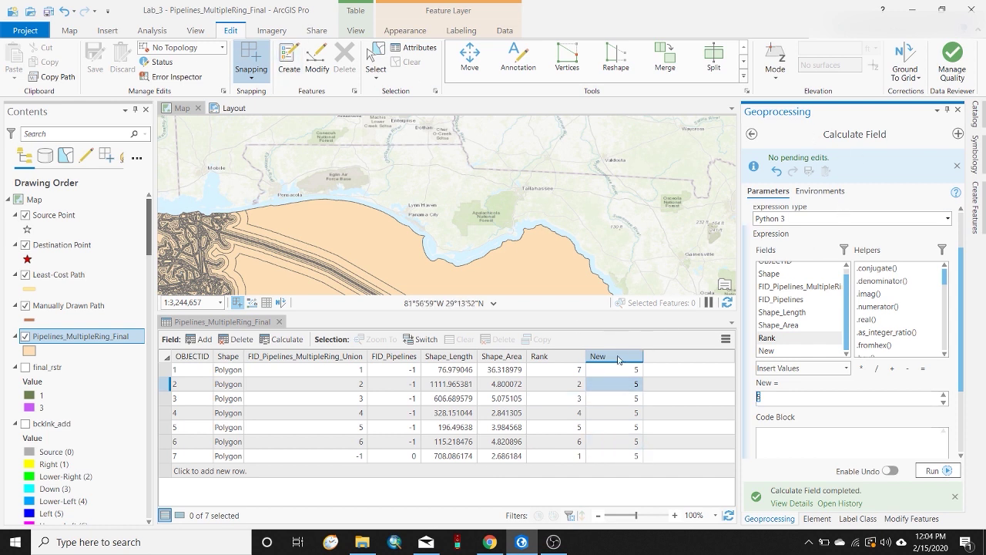
Step: Reopen Calculate Field on the New field with an empty expression and view the previous run's details
right_click(609, 358)
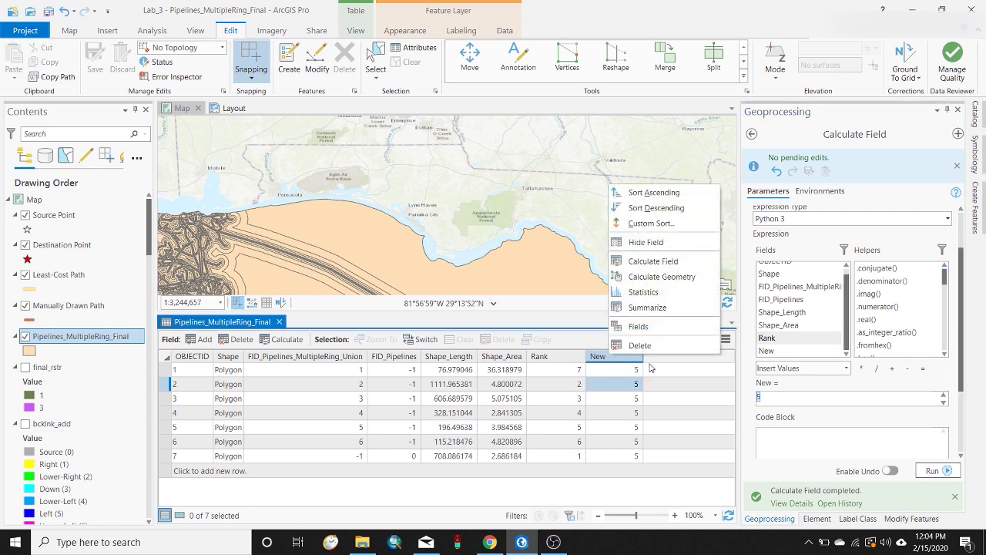
click(657, 263)
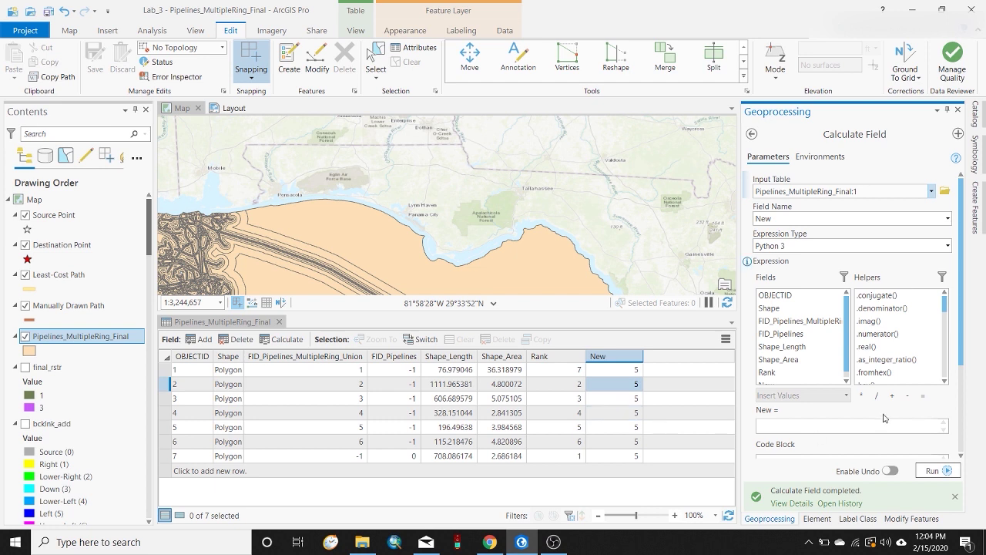
scroll(878, 412, down, 1)
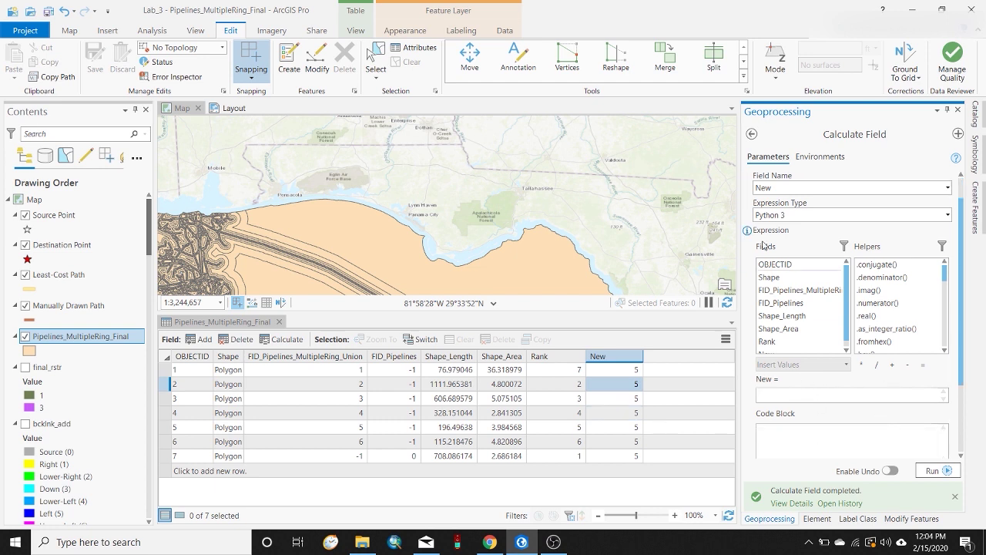
scroll(844, 246, down, 1)
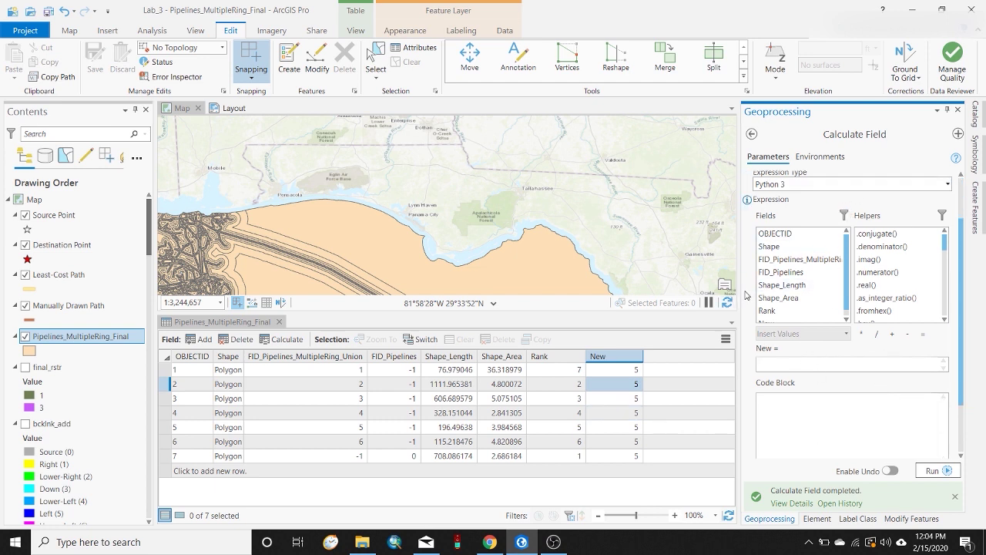
scroll(787, 348, down, 2)
click(791, 503)
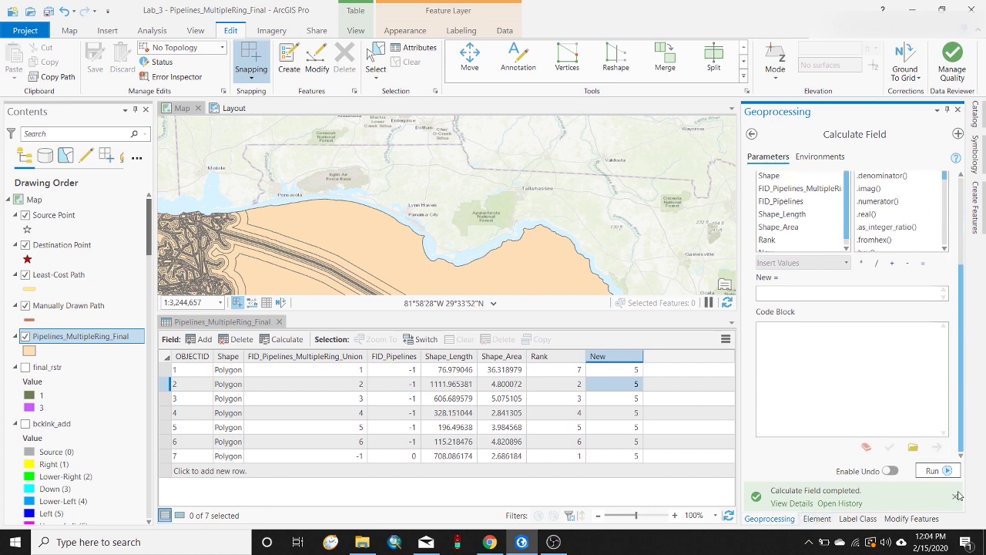